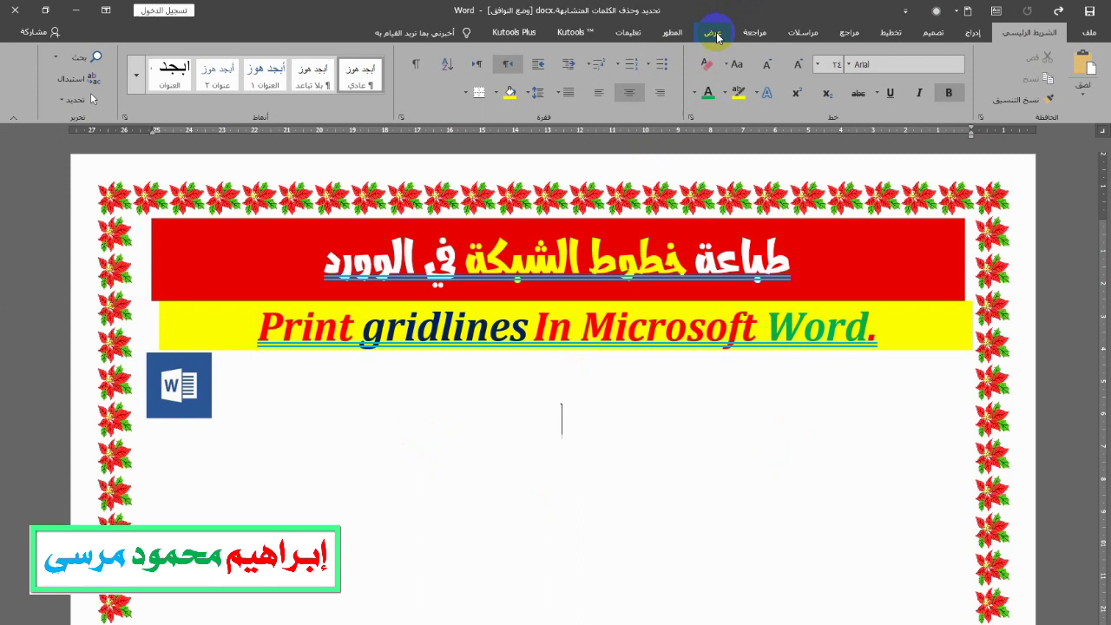
Toggle the ruler off and on, then show and hide gridlines over the bordered page
click(713, 33)
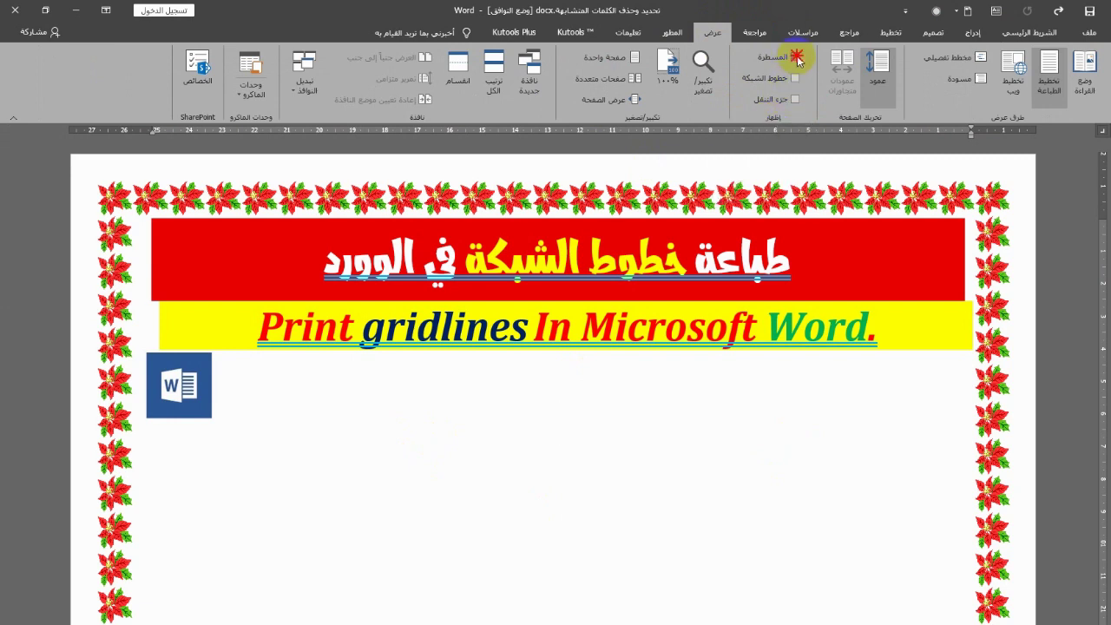
click(796, 57)
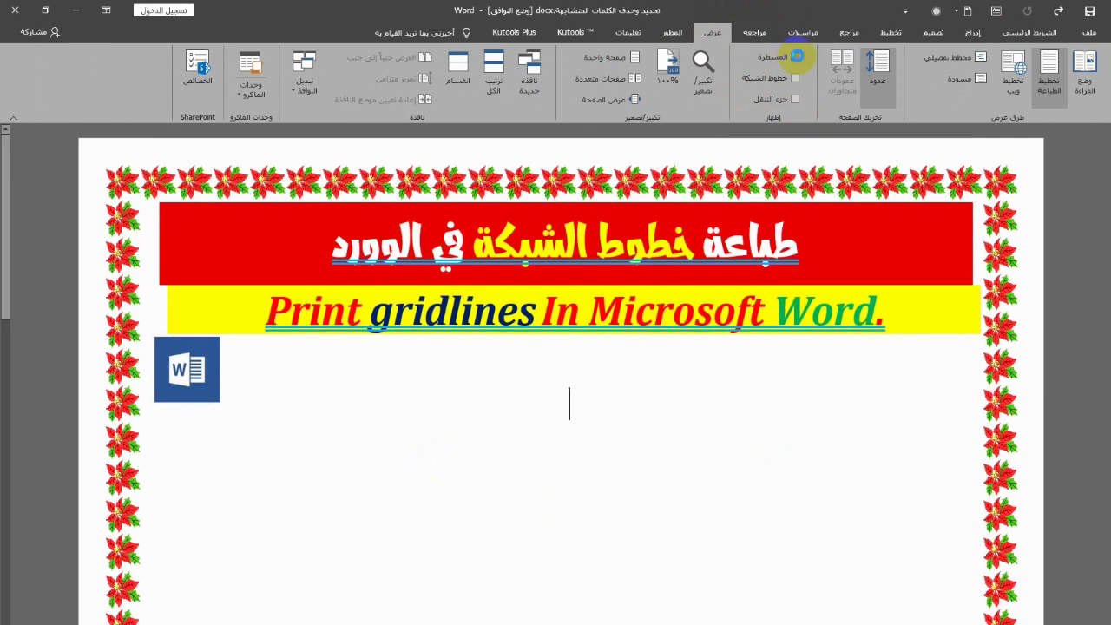
click(795, 56)
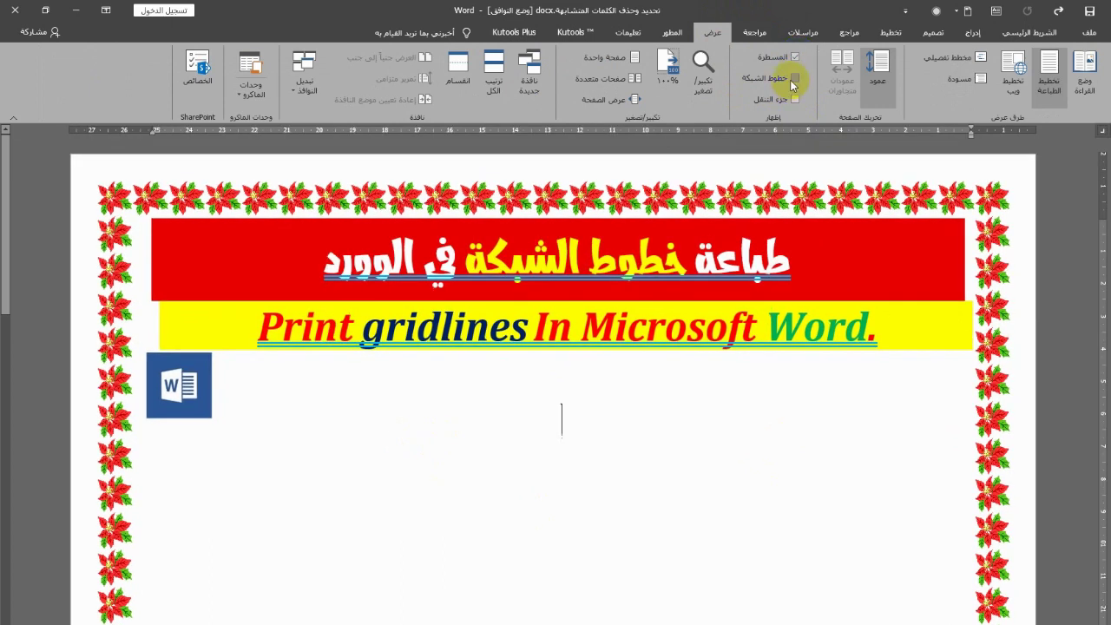
click(795, 78)
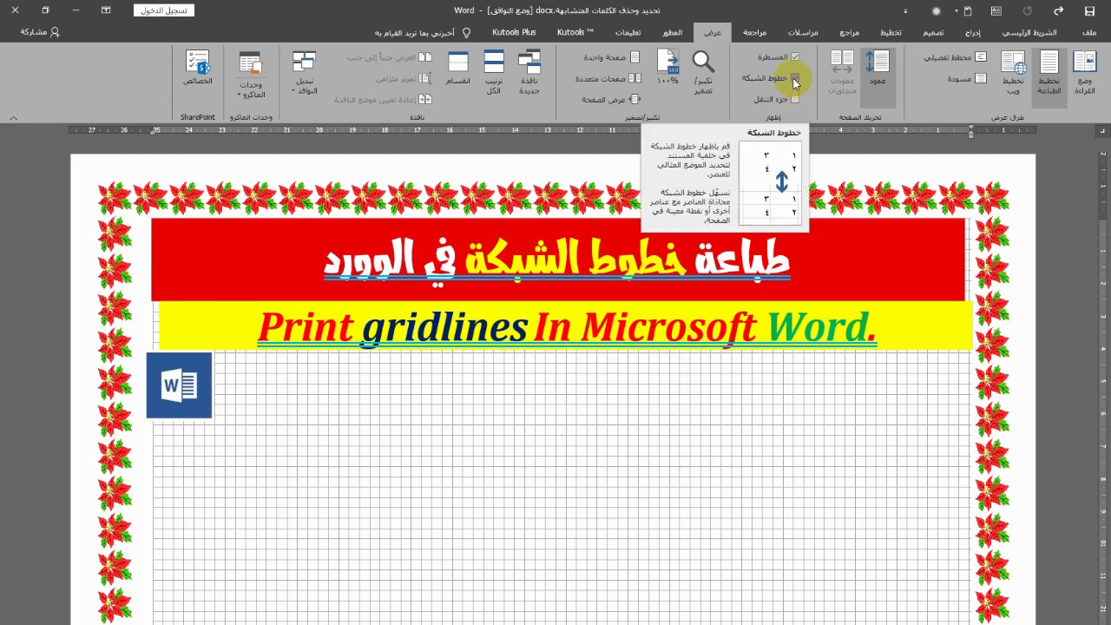
click(795, 80)
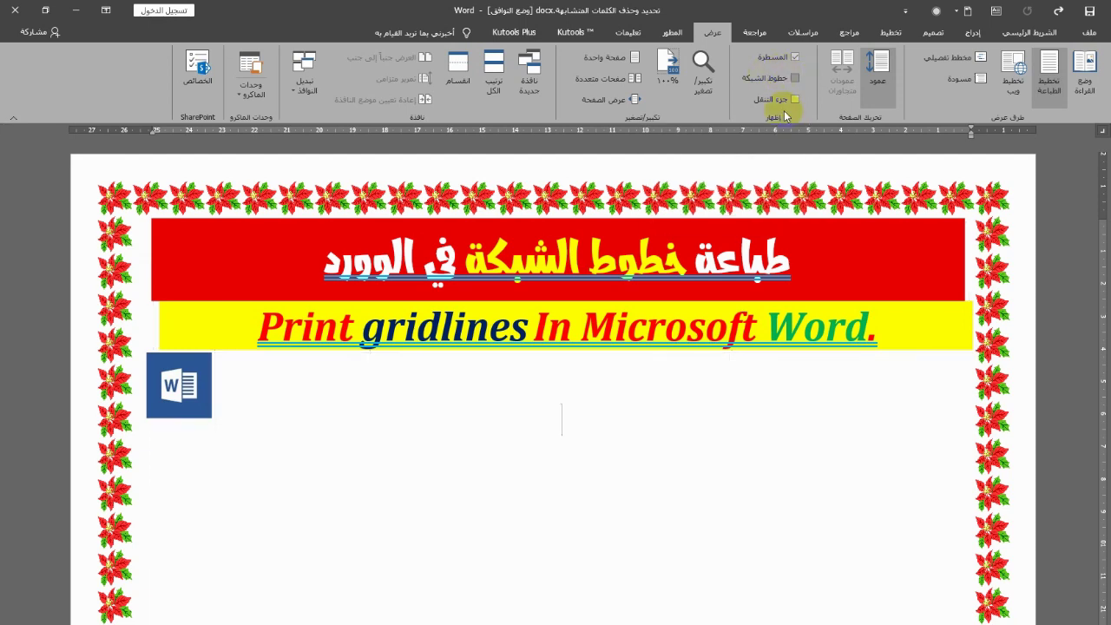
double_click(578, 450)
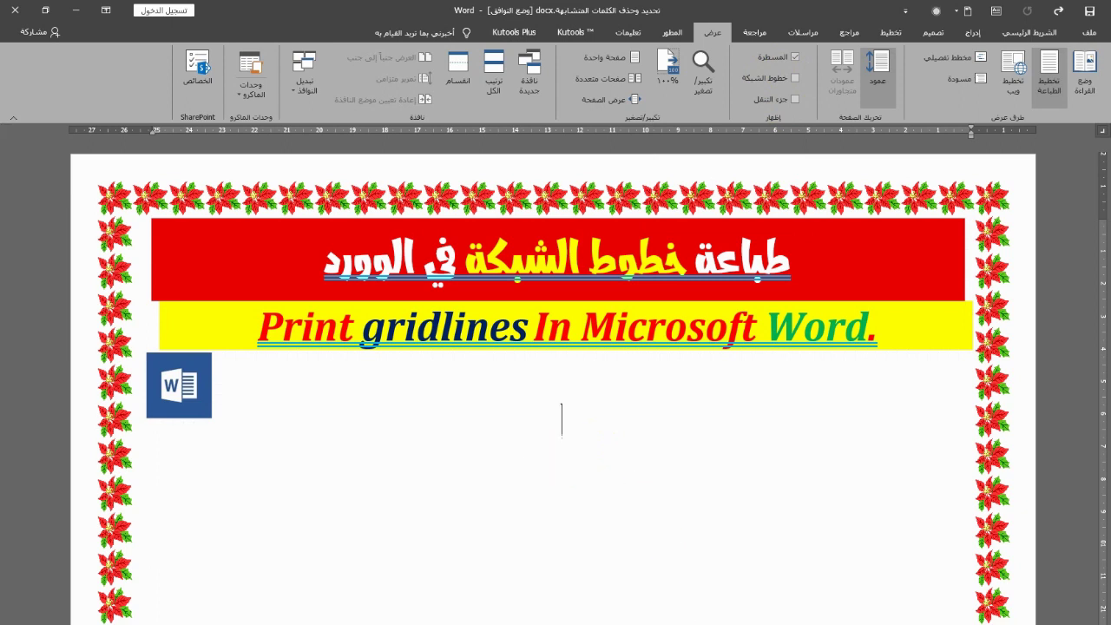
In Excel, select C4:H12 and toggle the sheet gridlines off and back on
click(680, 599)
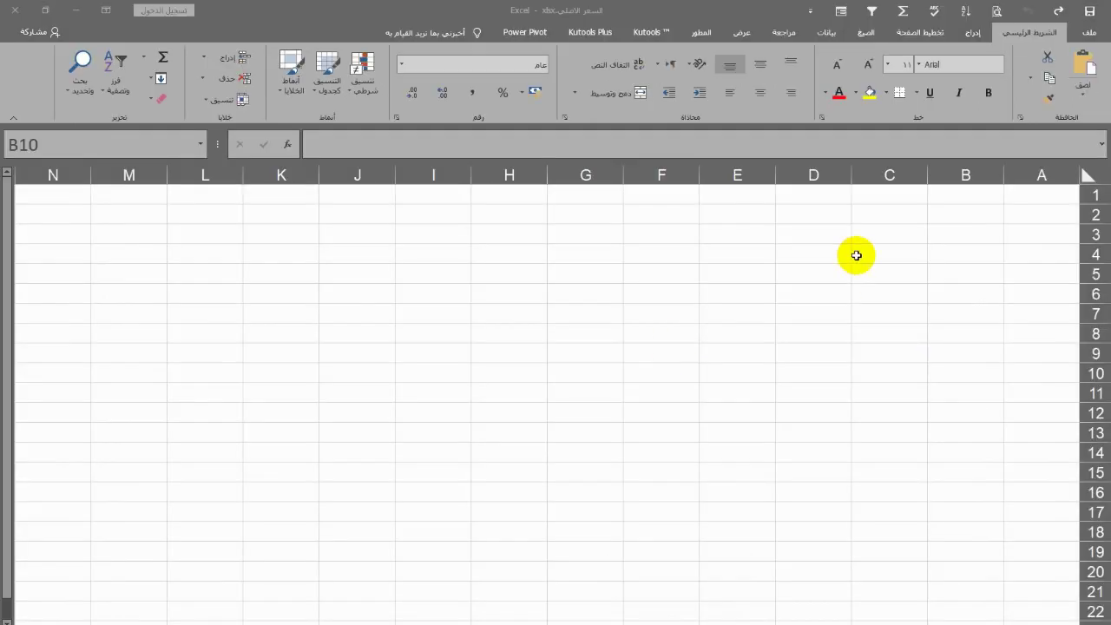
drag(856, 253, 515, 416)
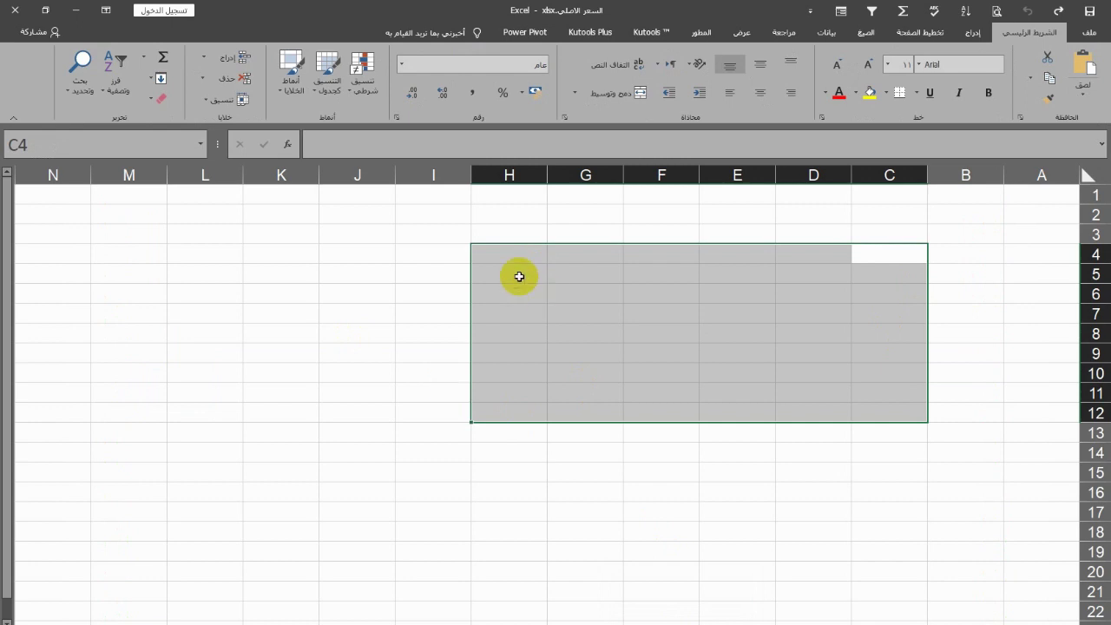
click(741, 34)
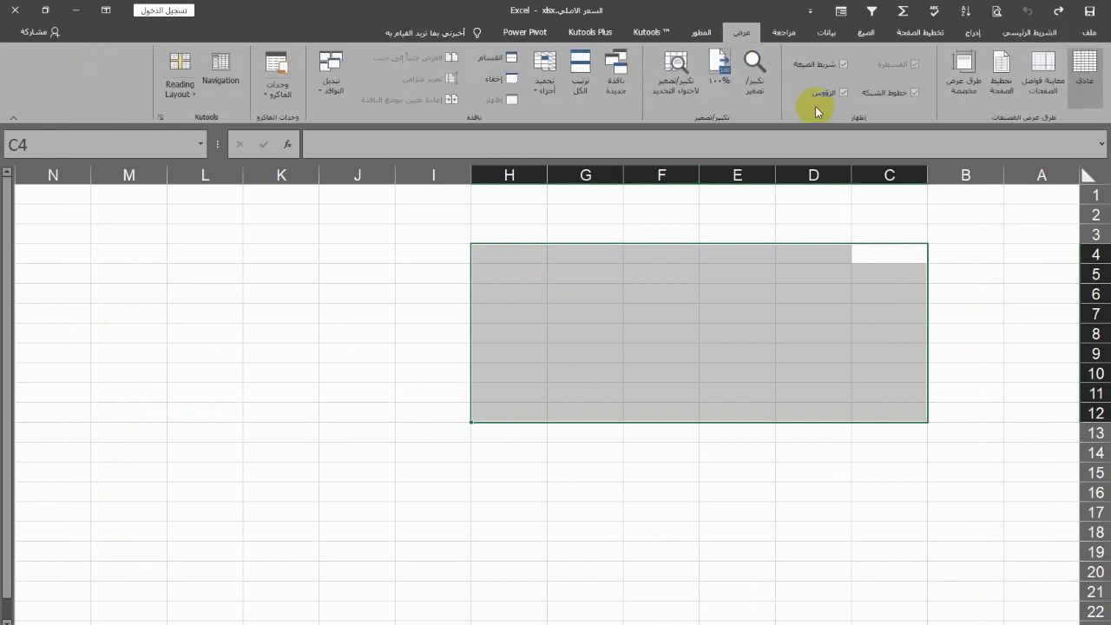
click(913, 93)
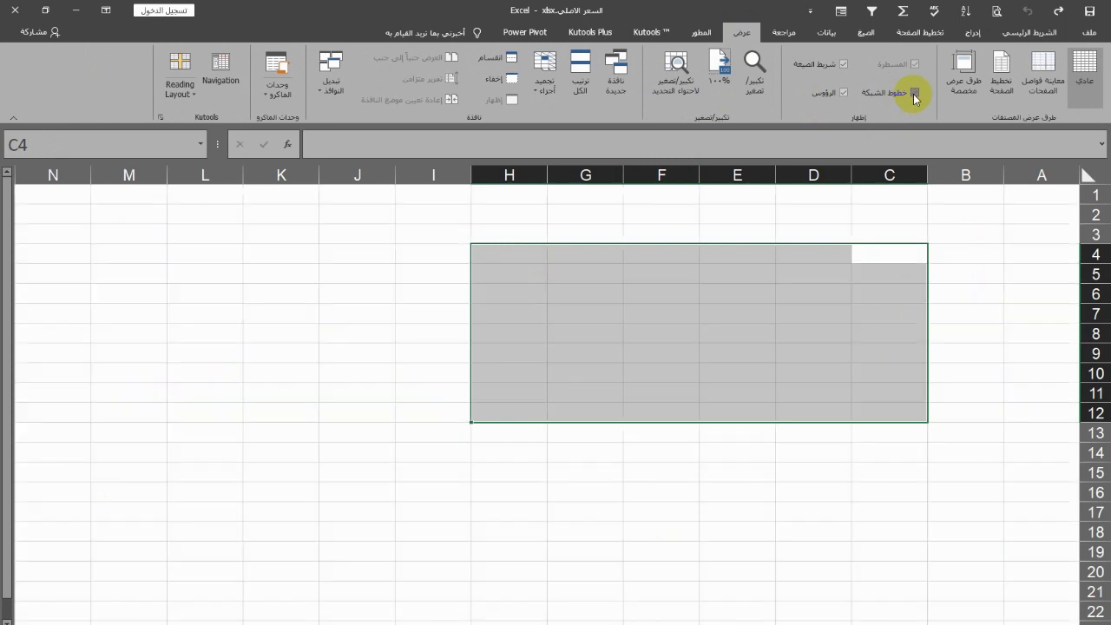
click(989, 277)
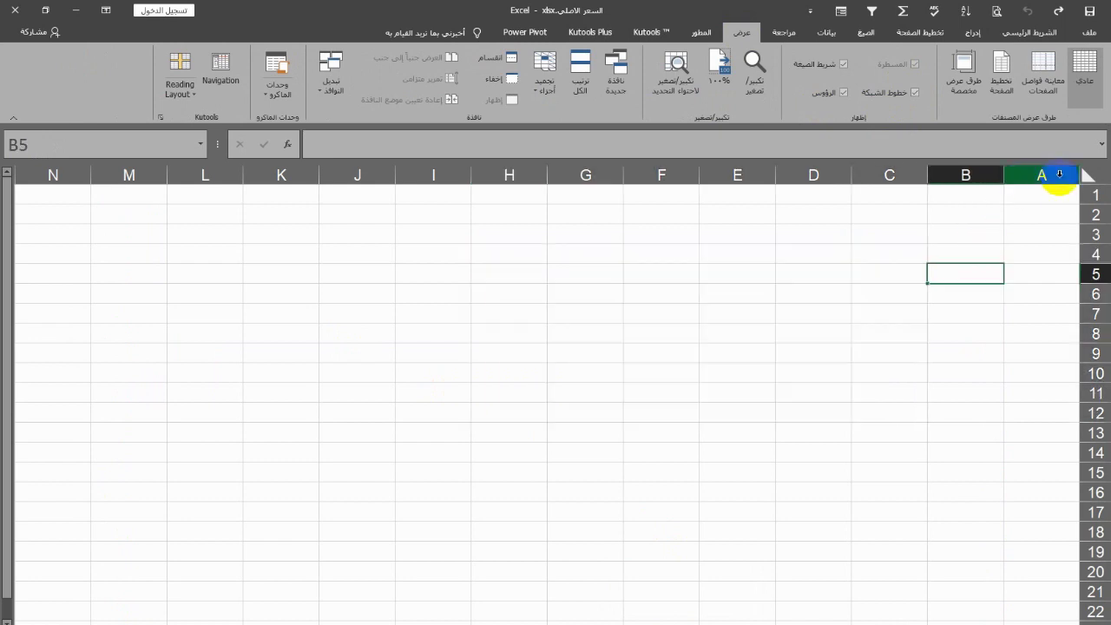
Try selecting cell B2, columns A–C and rows 2–4, then select the entire sheet
click(1087, 179)
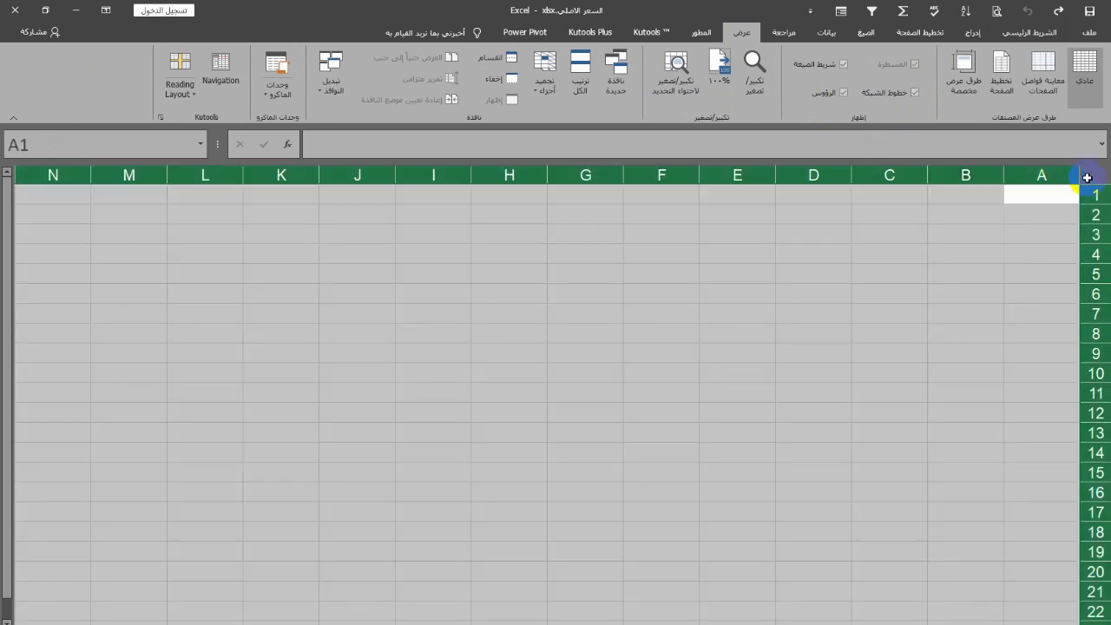
click(1042, 195)
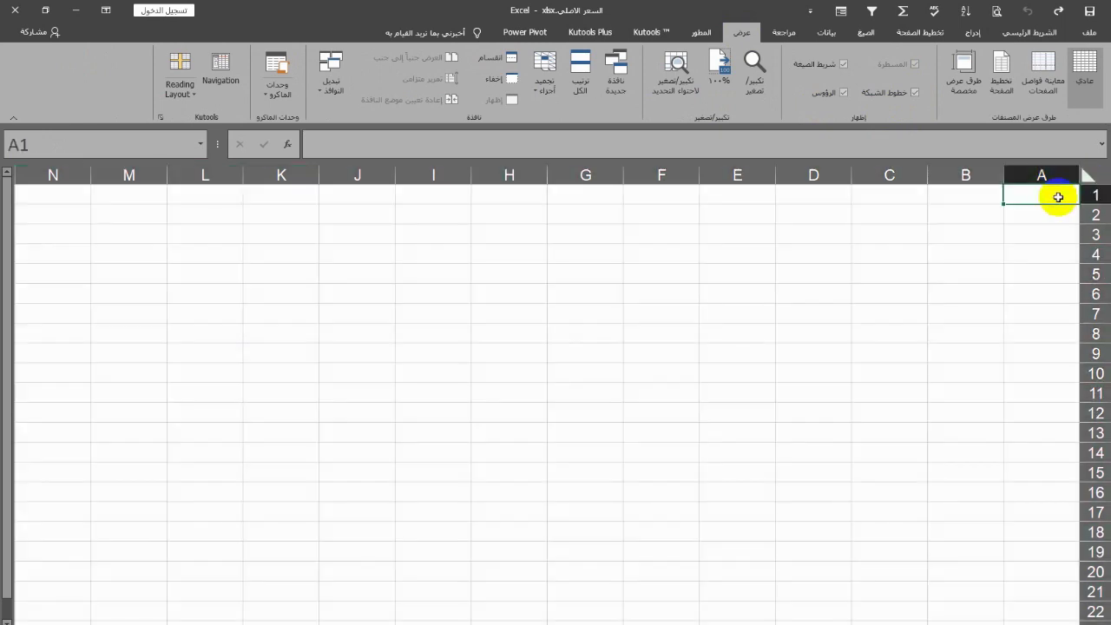
click(985, 208)
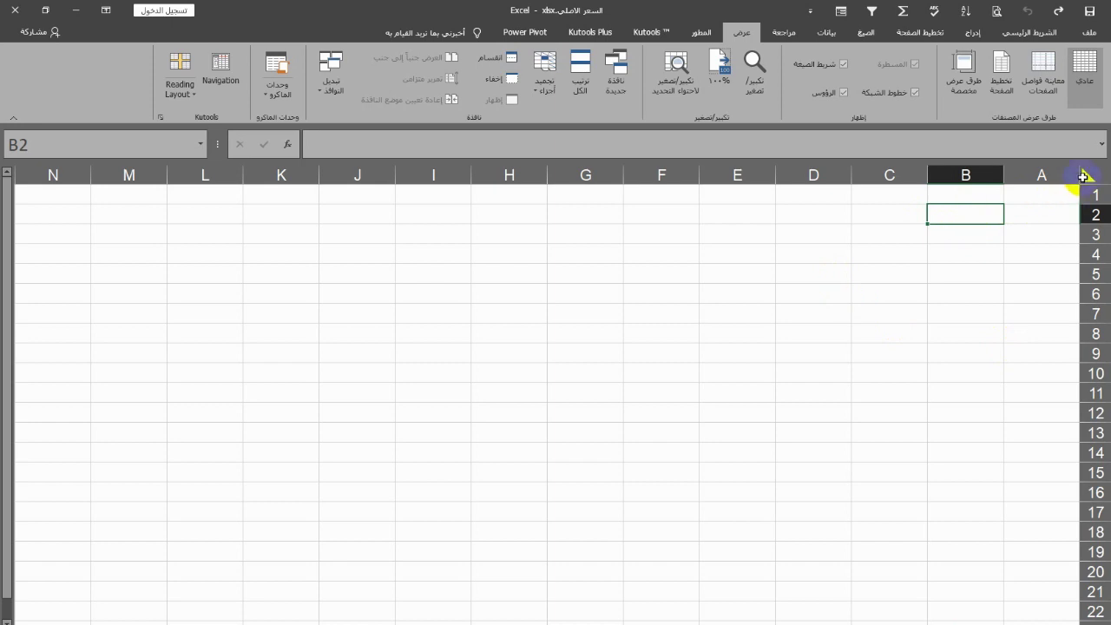
click(1041, 175)
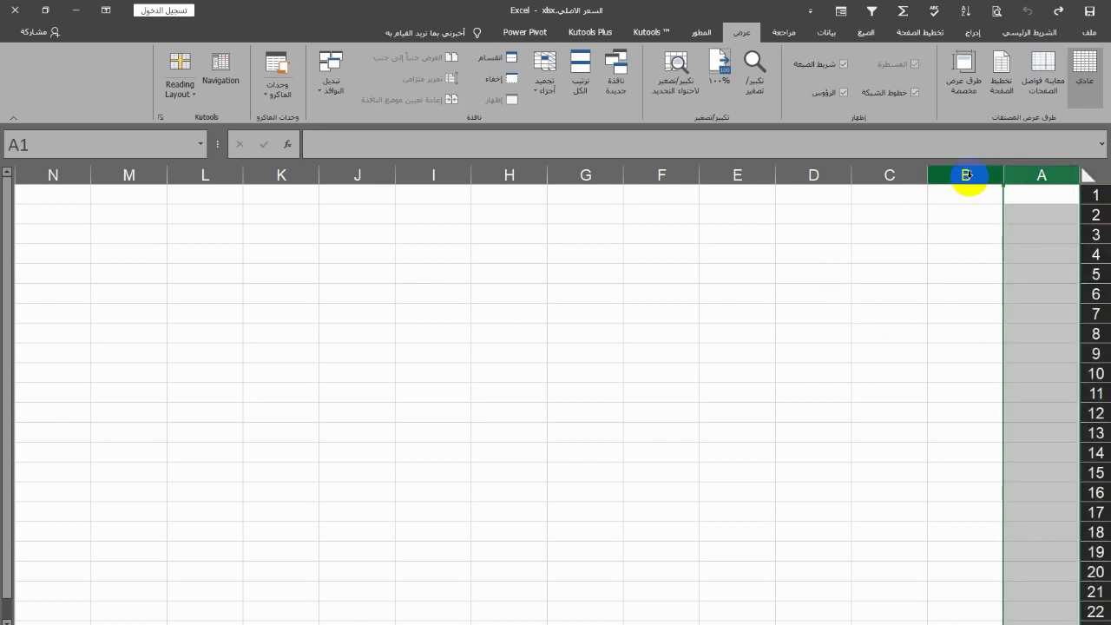
click(963, 175)
click(892, 175)
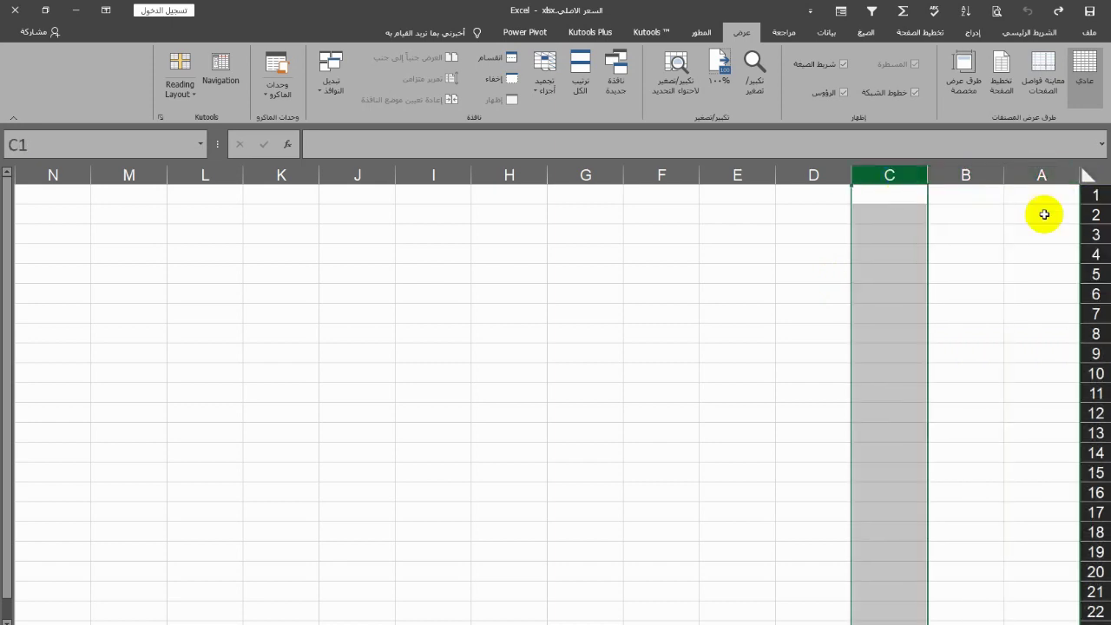
click(1095, 214)
click(1095, 234)
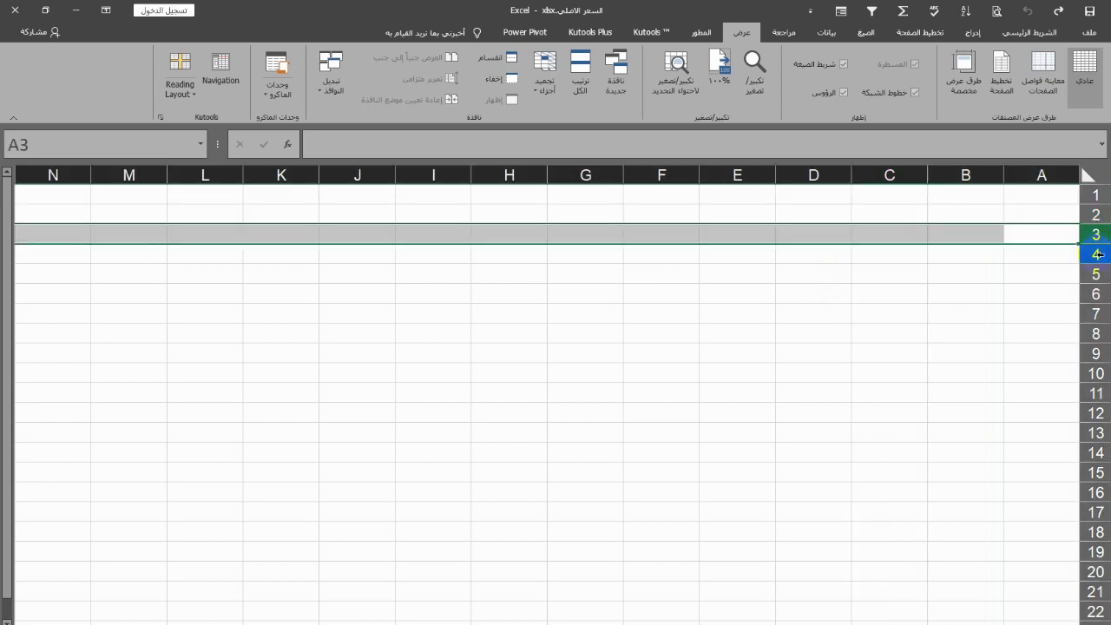
click(1095, 254)
click(1090, 176)
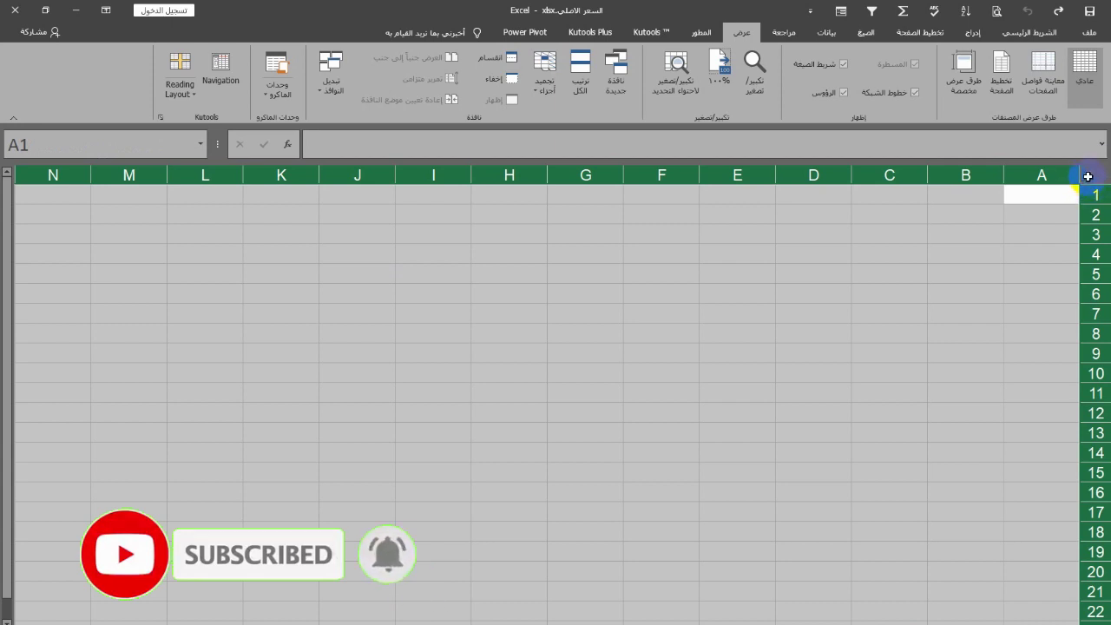
click(1019, 175)
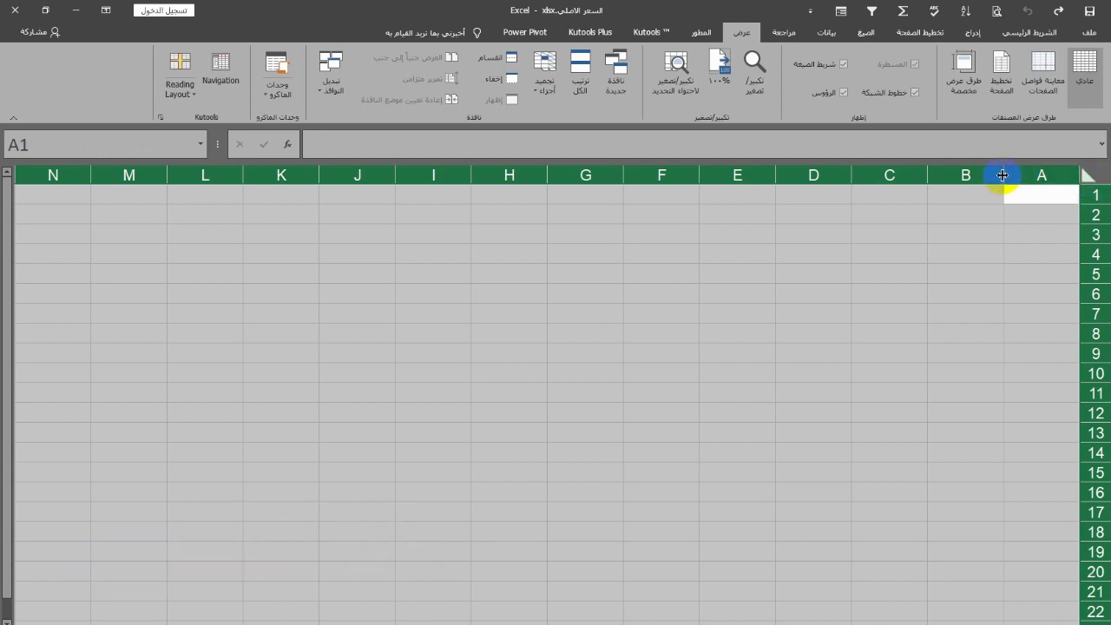
Narrow all columns into small square cells and apply All Borders to the whole sheet
drag(1002, 175, 1058, 177)
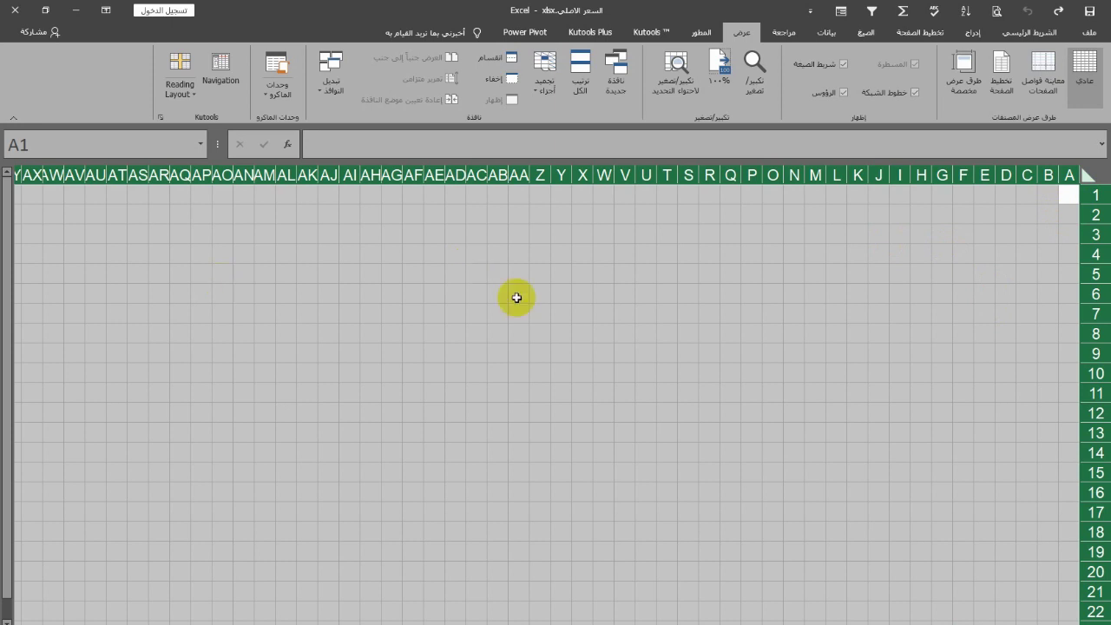
click(875, 307)
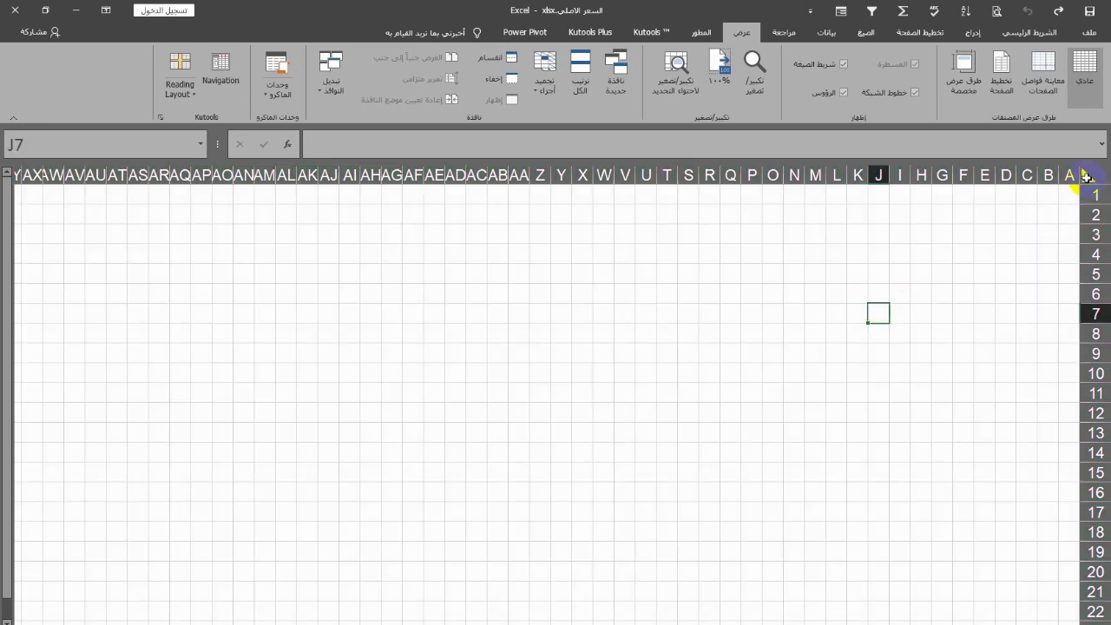
click(1086, 177)
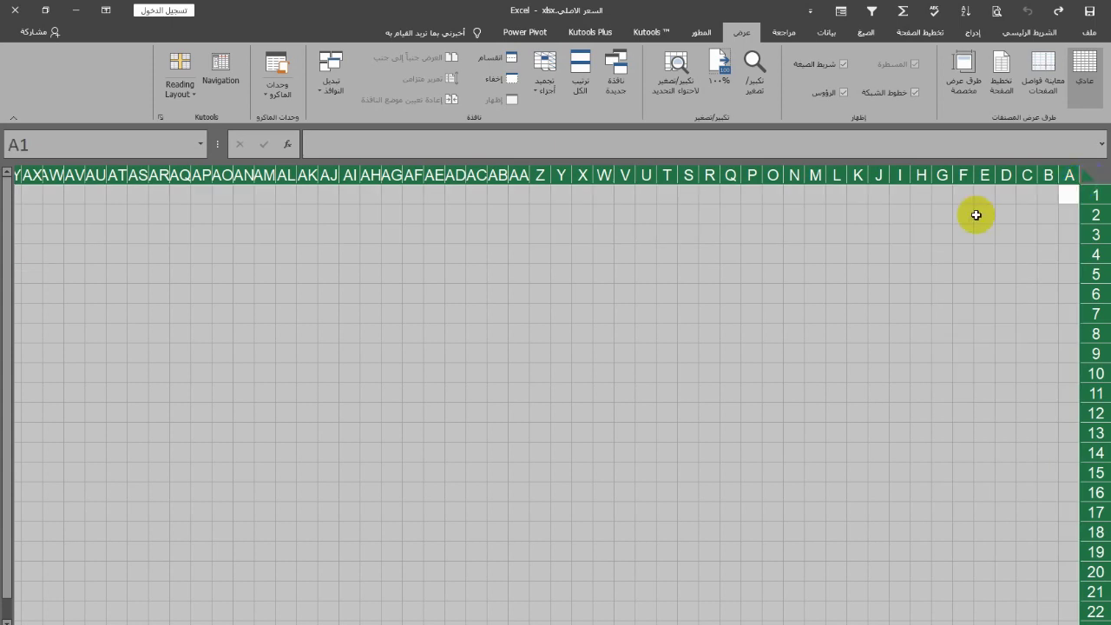
click(1024, 33)
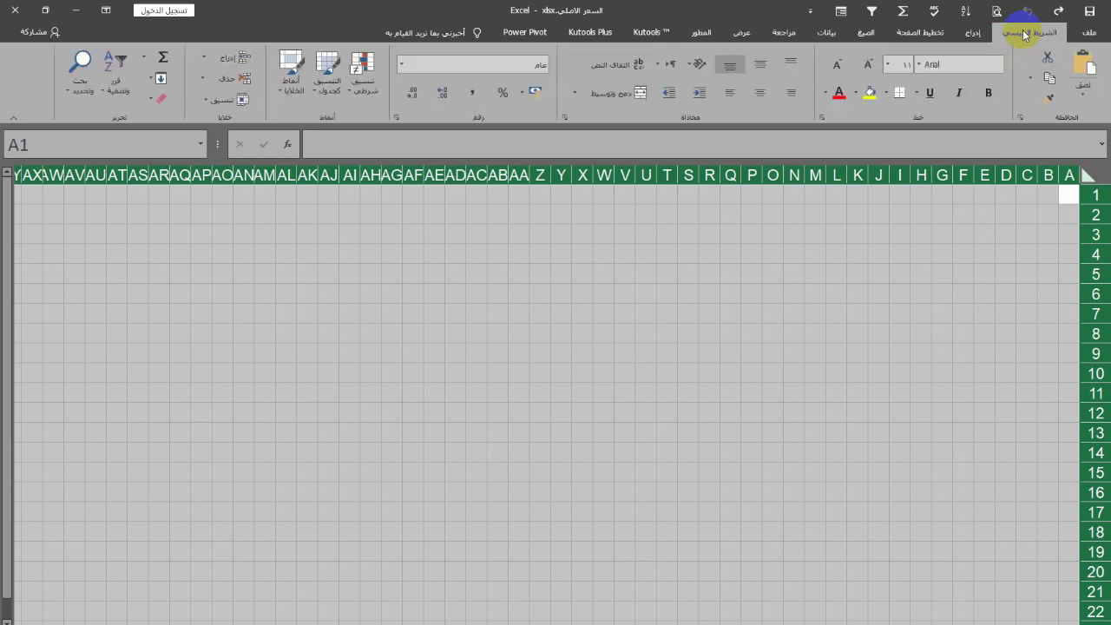
click(886, 96)
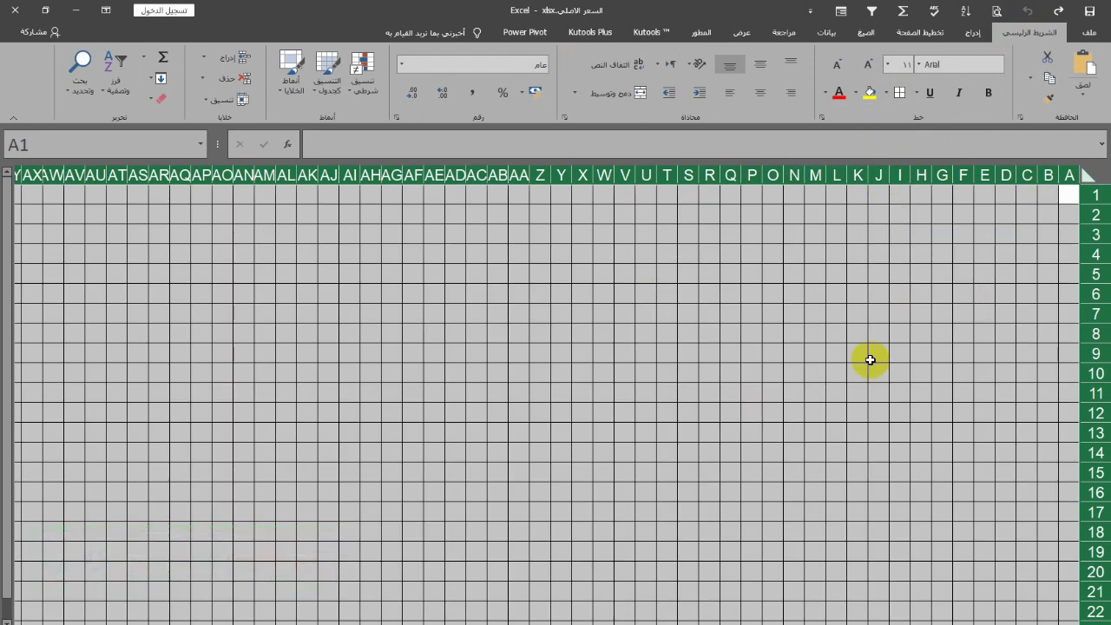
click(855, 279)
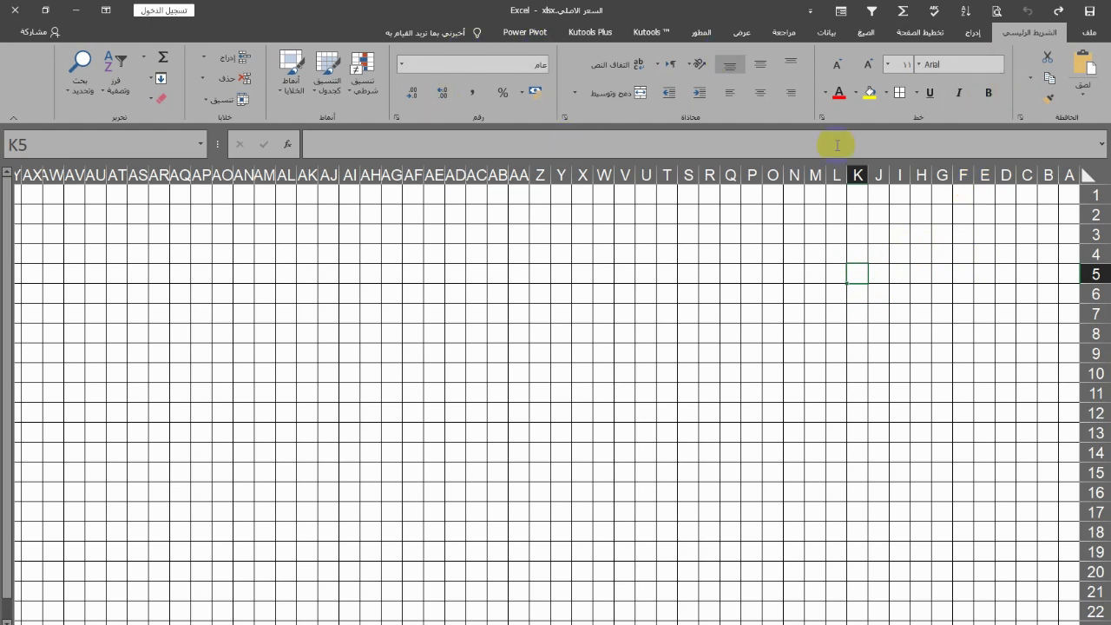
Set Excel's ribbon to Auto-hide so the bordered grid fills the window
click(1048, 97)
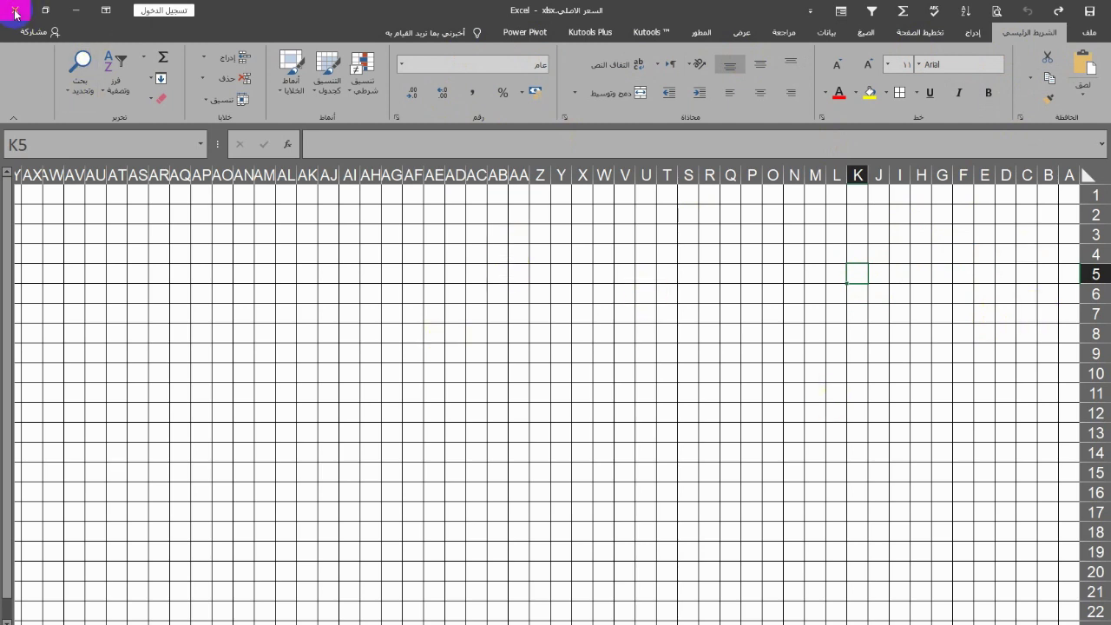
click(106, 11)
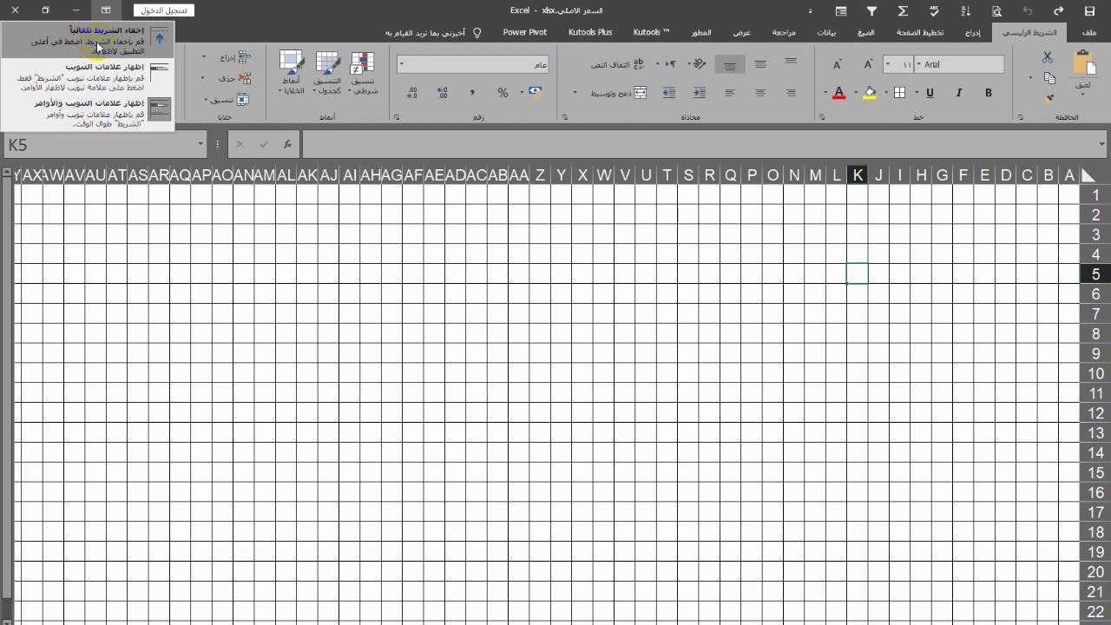
click(96, 41)
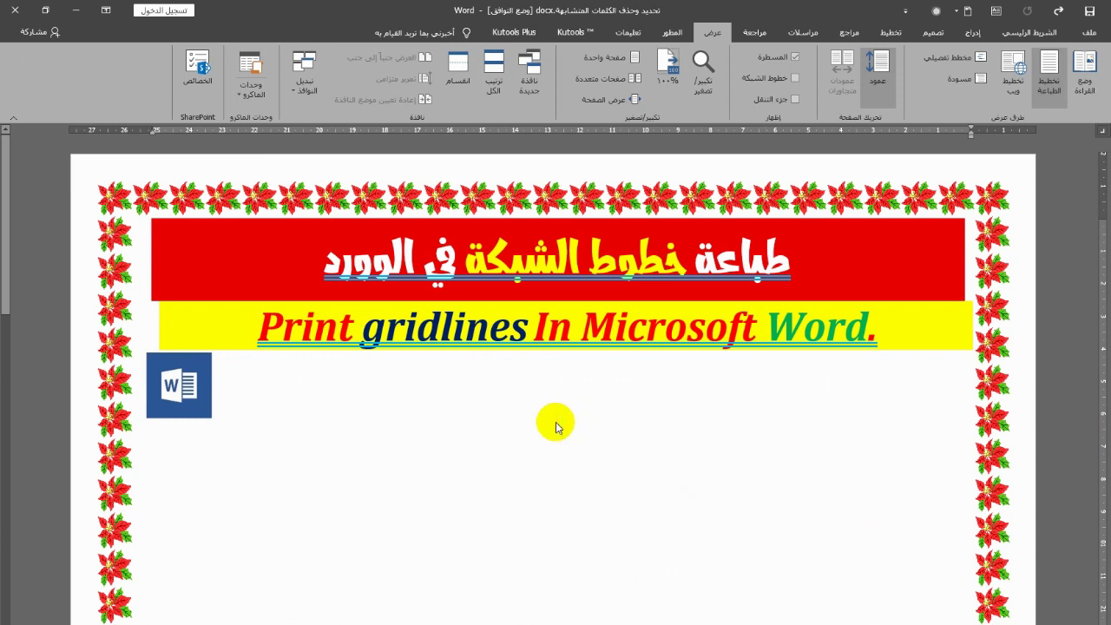
Insert a screenshot of the Excel gridline window onto Word's bordered second page
click(1019, 35)
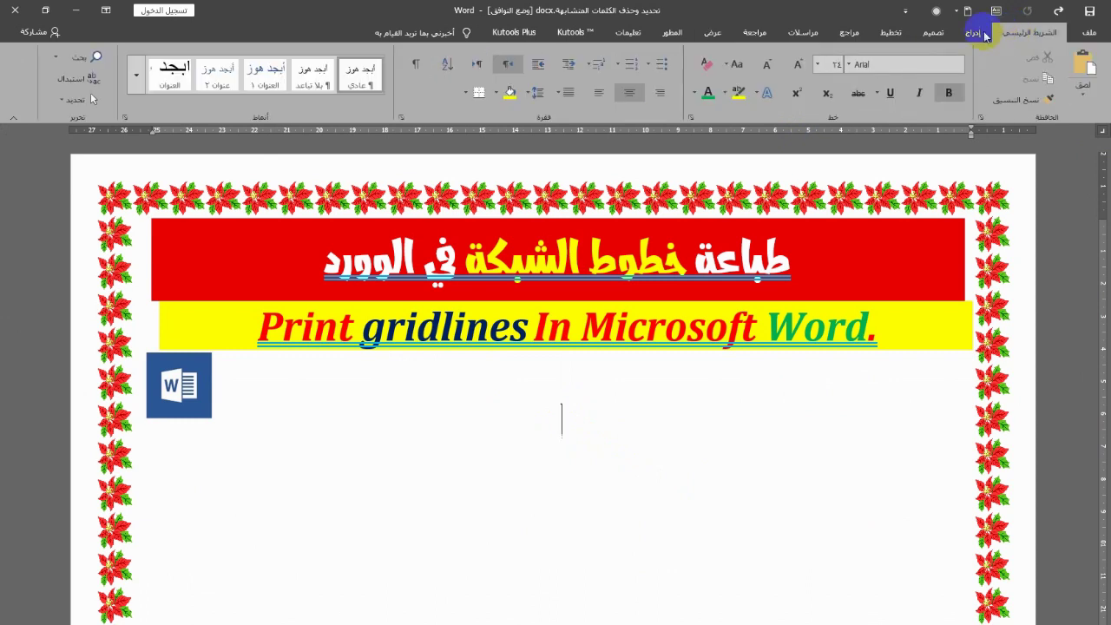
click(979, 35)
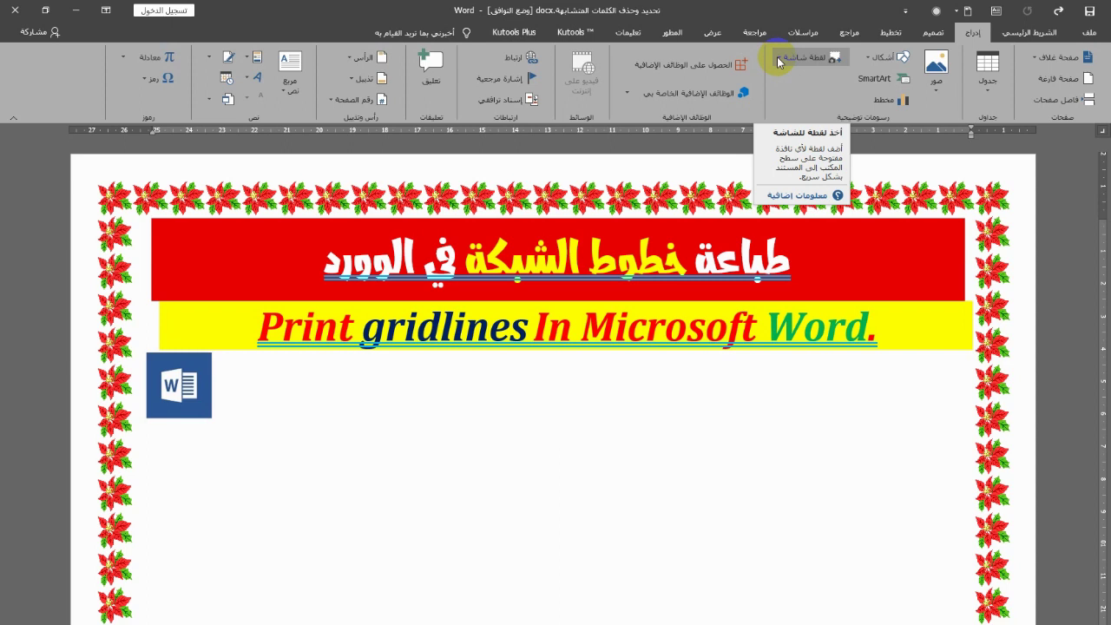
click(776, 57)
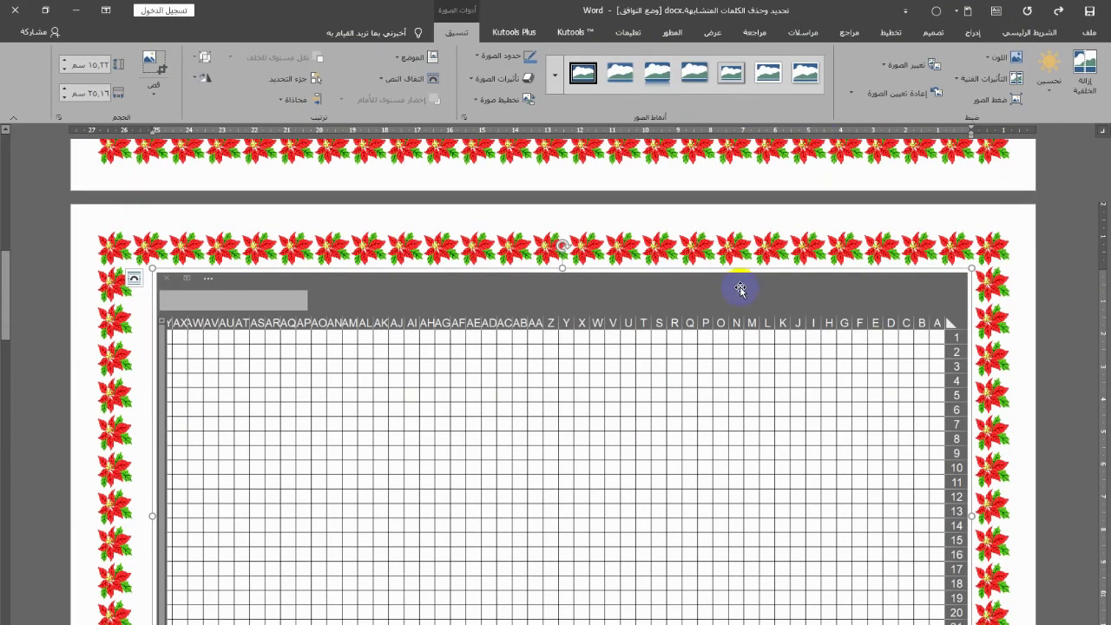
Reopen the Screenshot list without inserting anything, then put the grid picture into Crop mode
click(1018, 35)
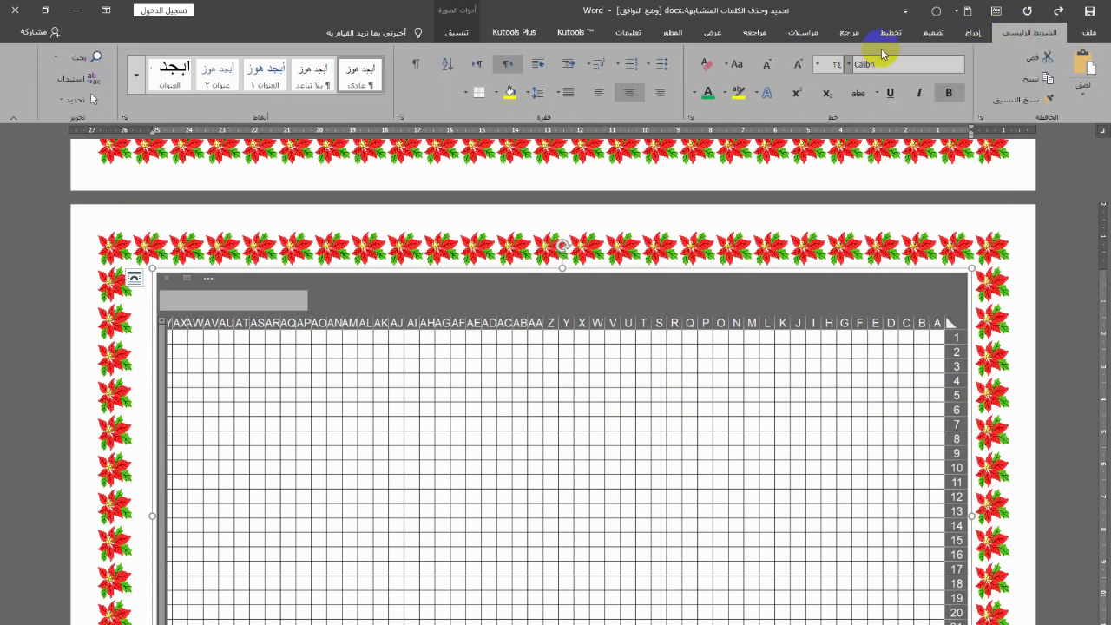
click(969, 34)
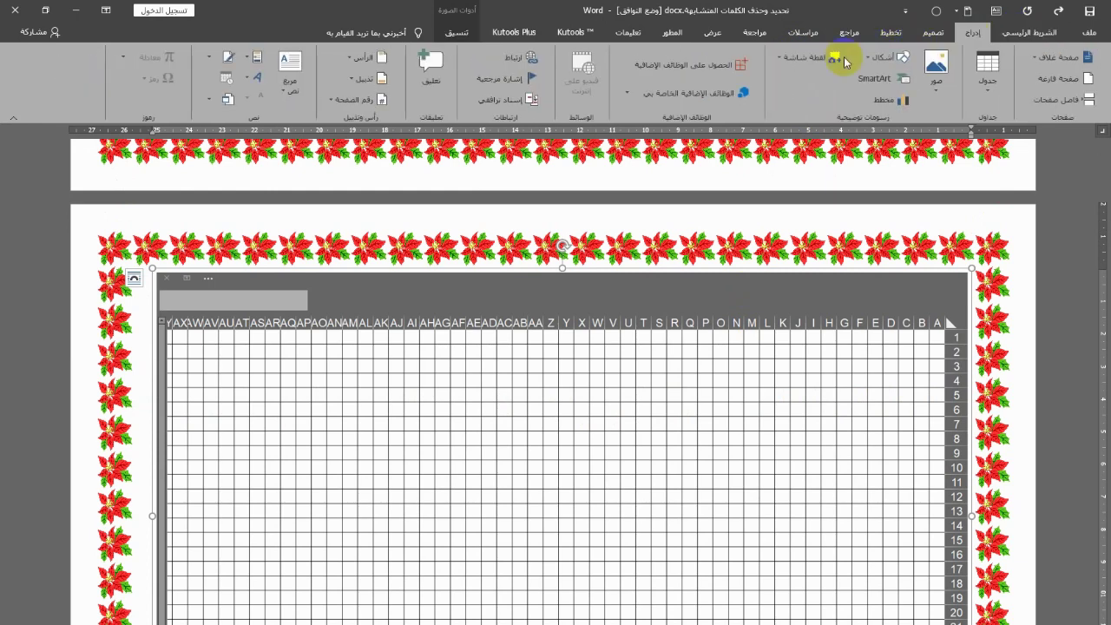
click(778, 59)
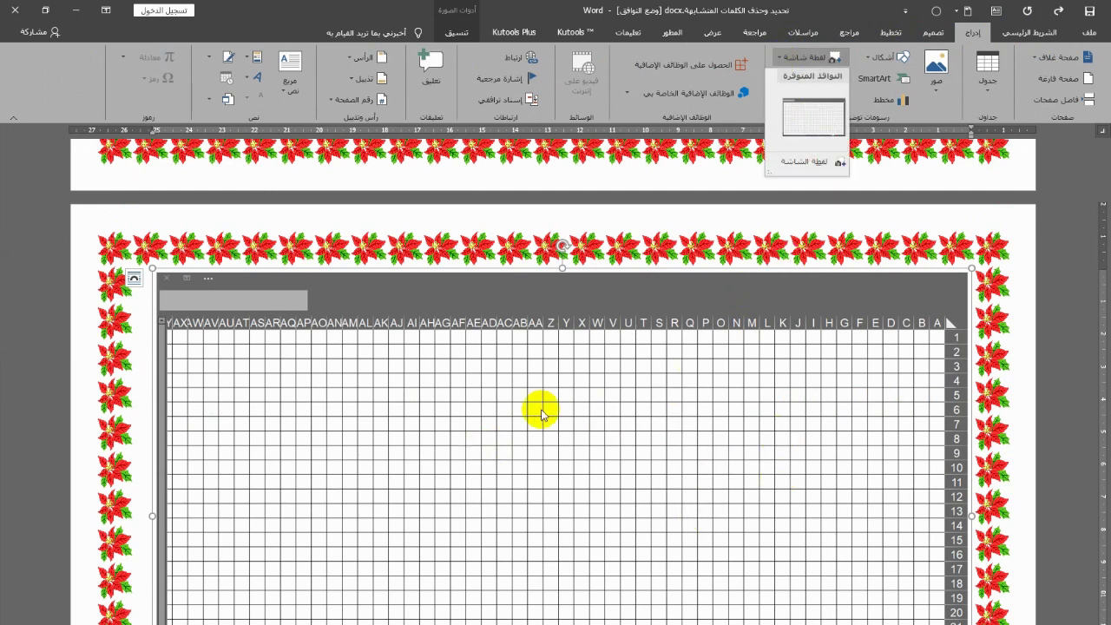
click(541, 340)
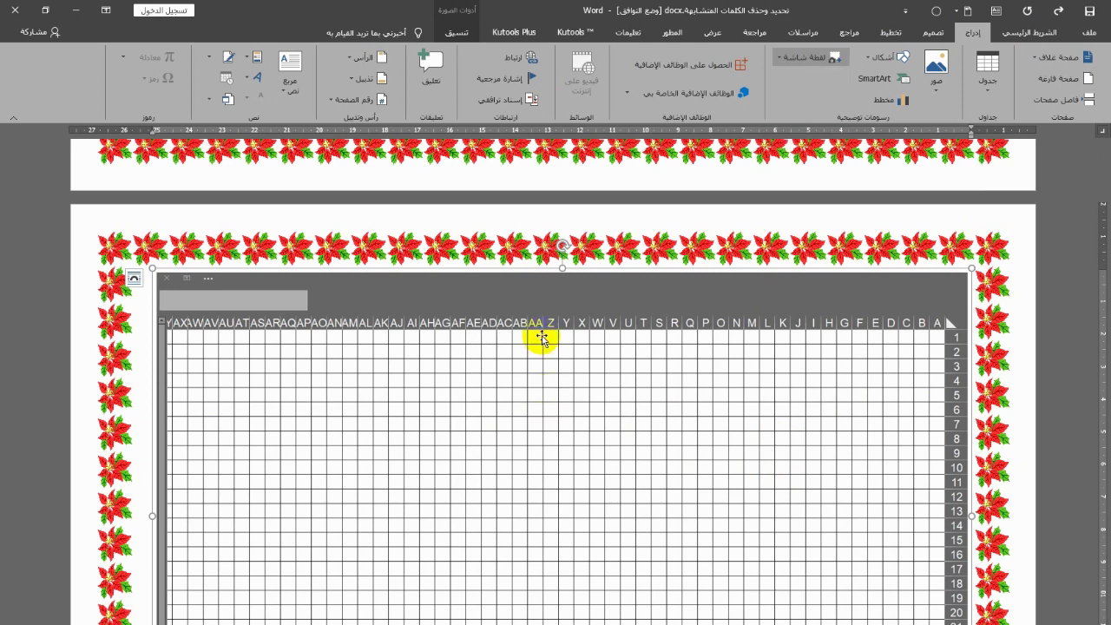
click(455, 31)
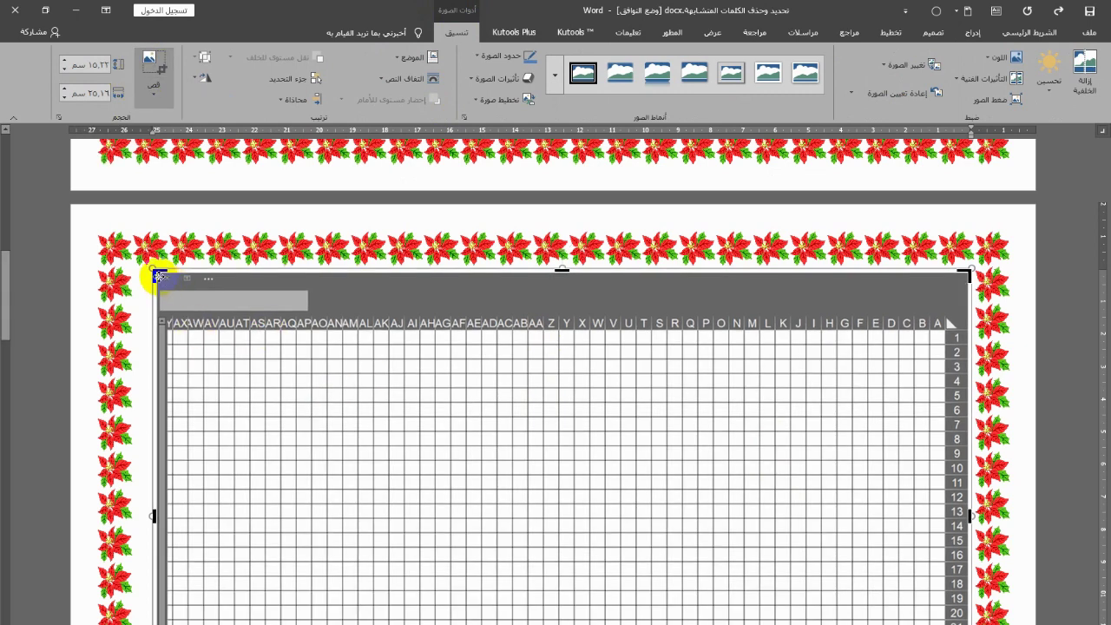
Crop off the picture's column-letter header, row numbers and sheet tabs, then apply the crop
drag(155, 272, 165, 334)
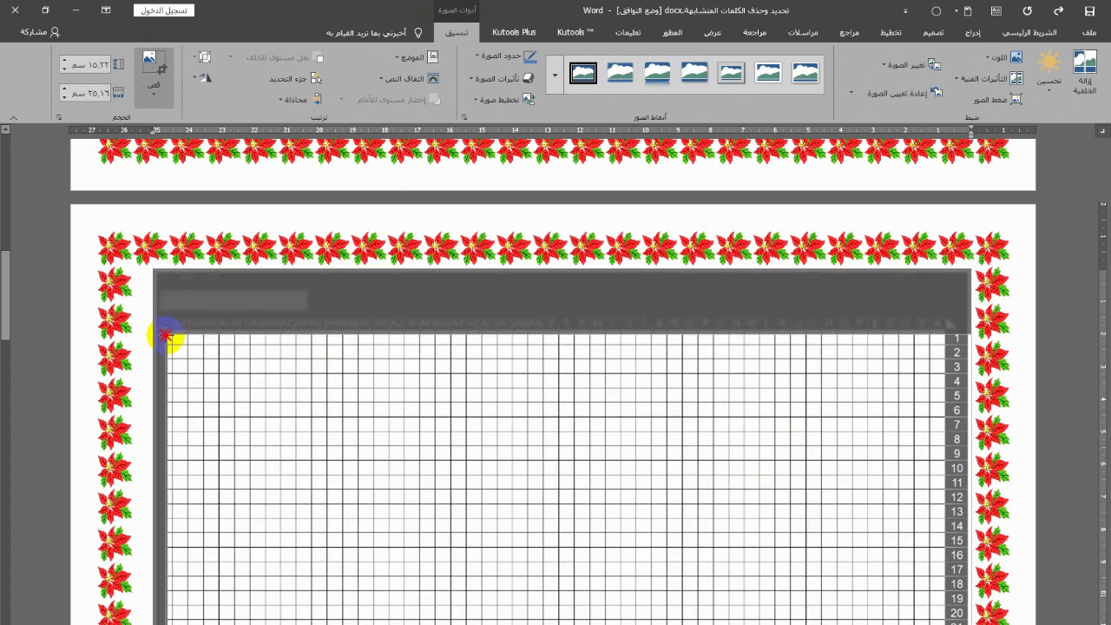
drag(164, 334, 167, 334)
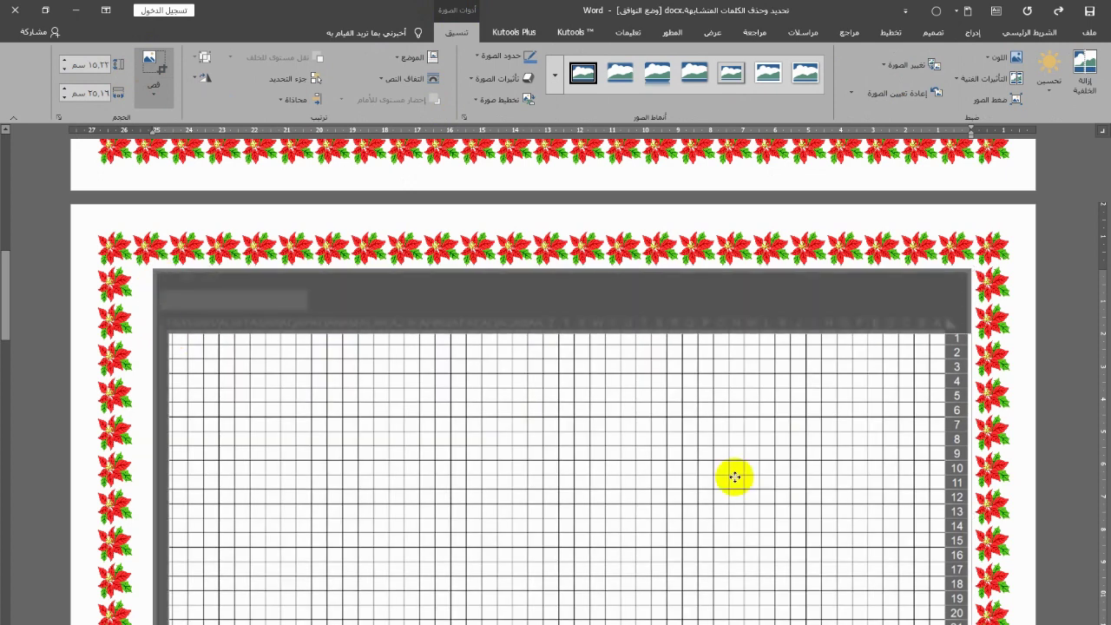
scroll(737, 479, down, 2)
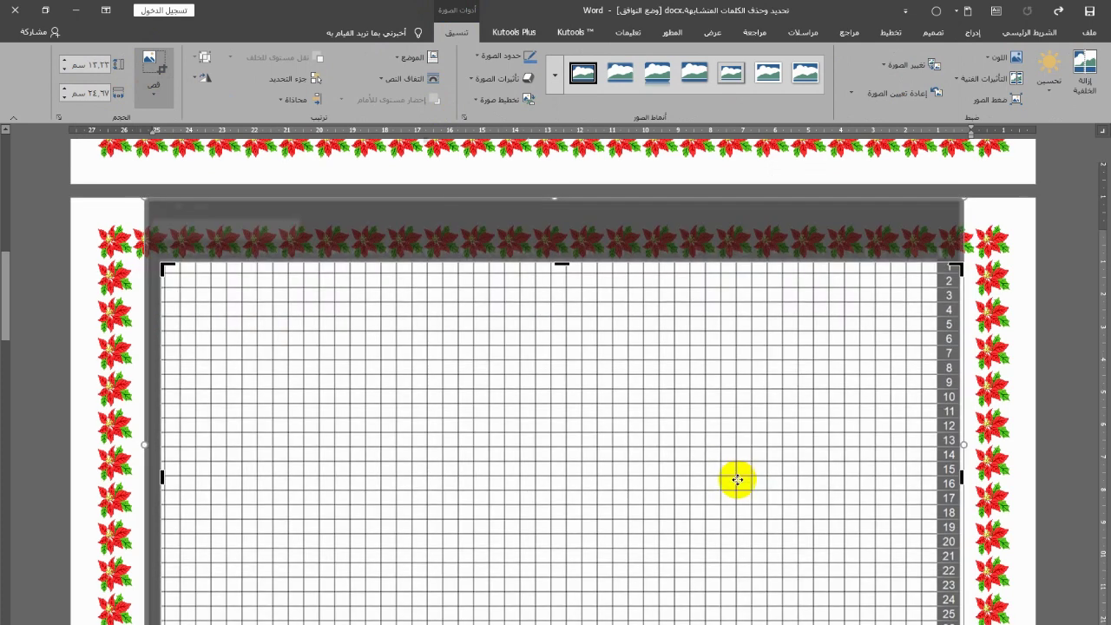
scroll(922, 565, down, 4)
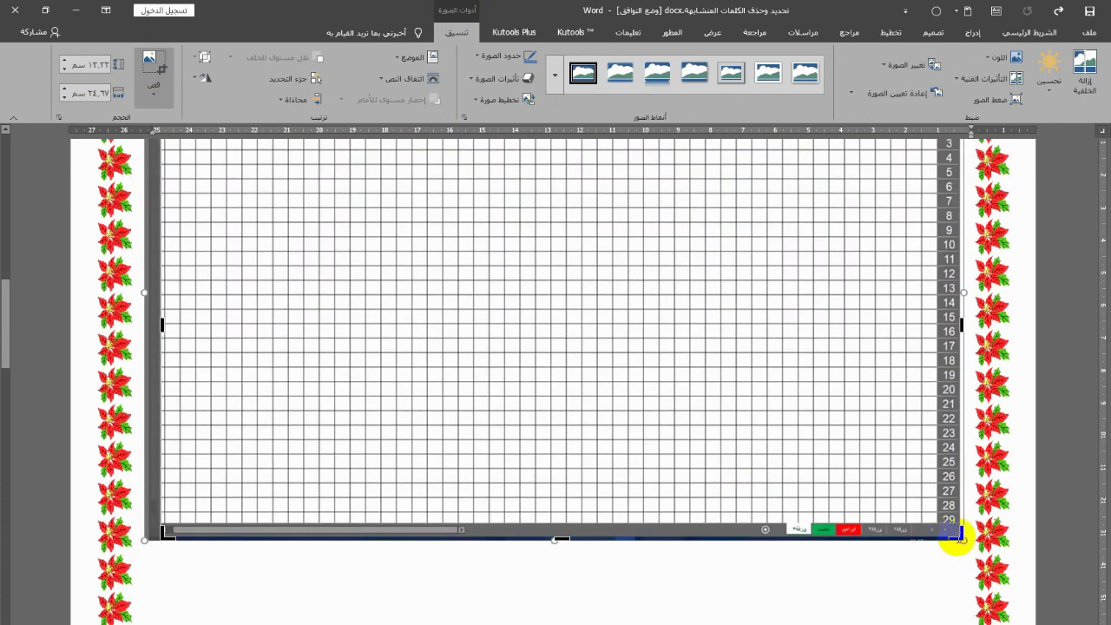
scroll(950, 520, down, 1)
scroll(954, 495, down, 1)
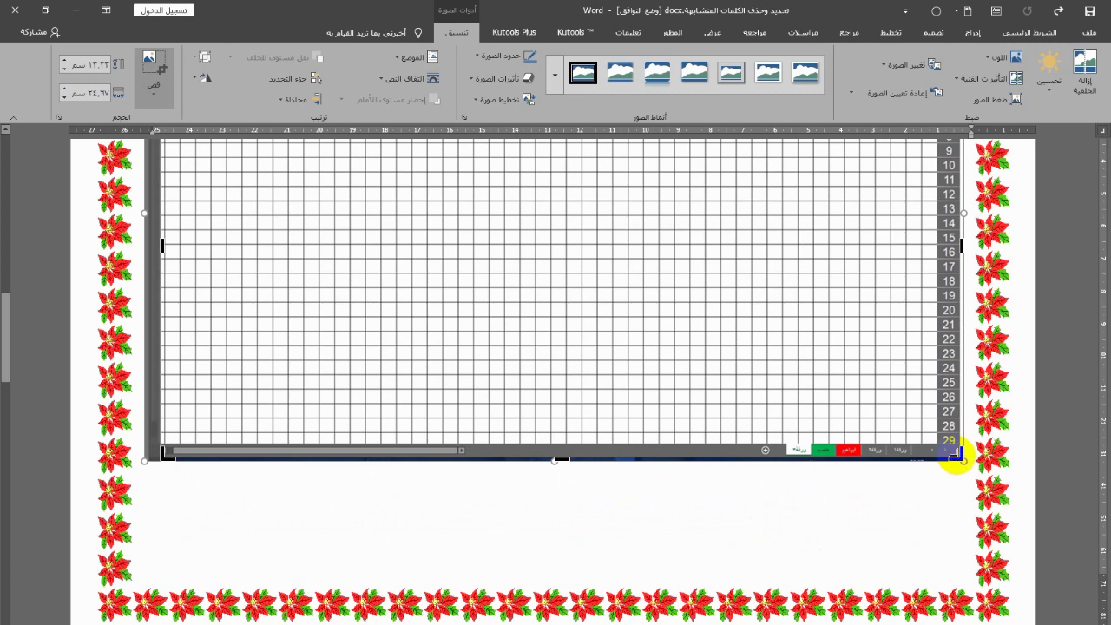
drag(957, 453, 931, 433)
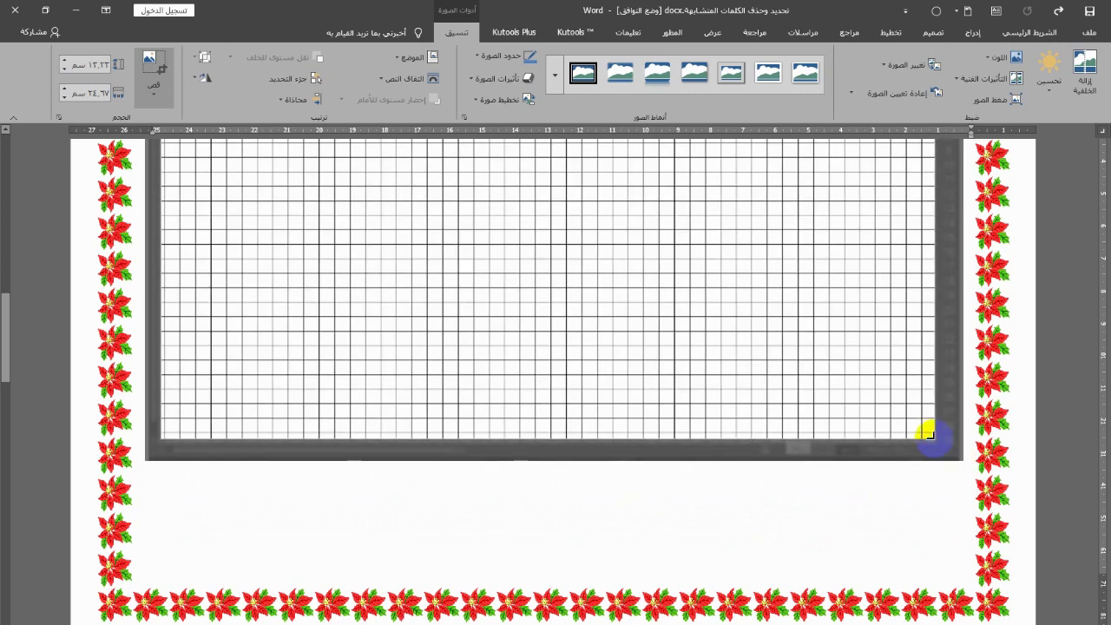
click(155, 68)
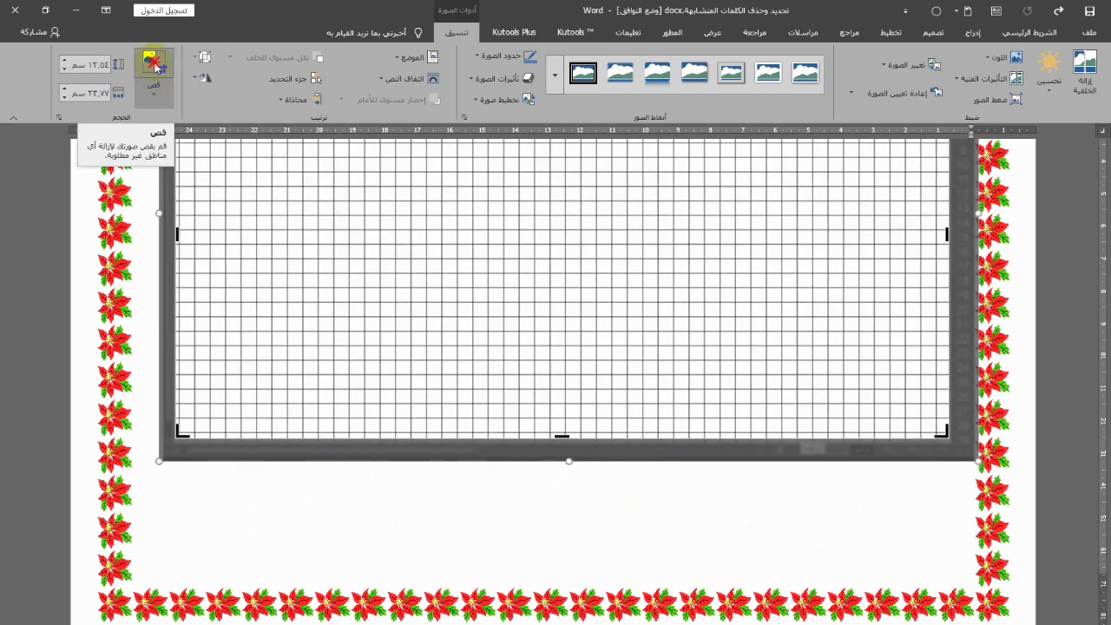
click(154, 67)
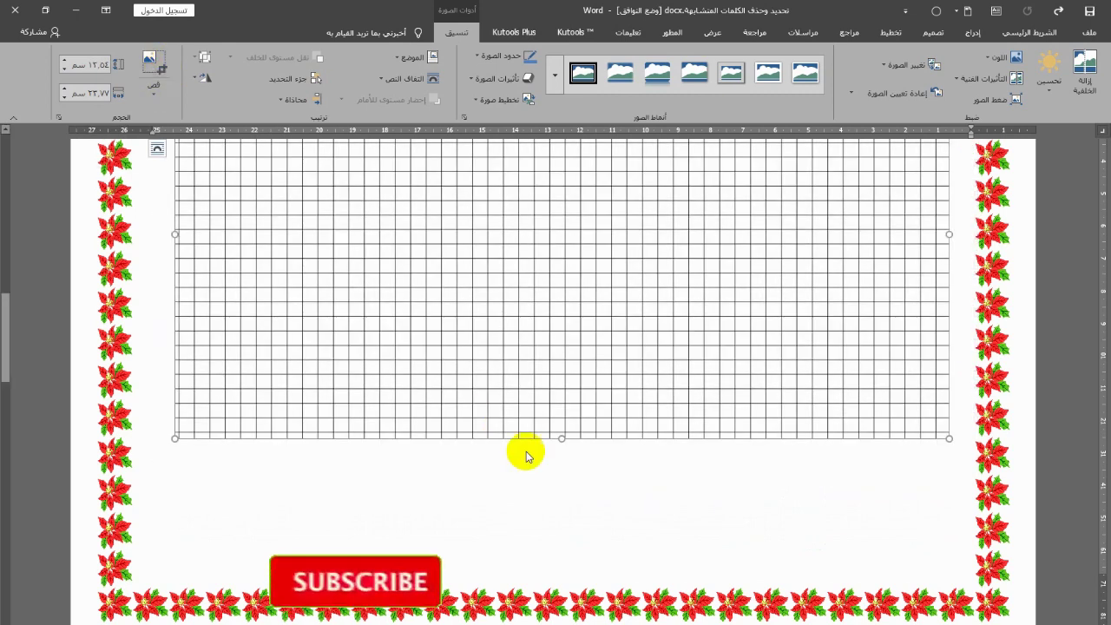
scroll(526, 452, up, 1)
scroll(526, 452, up, 1)
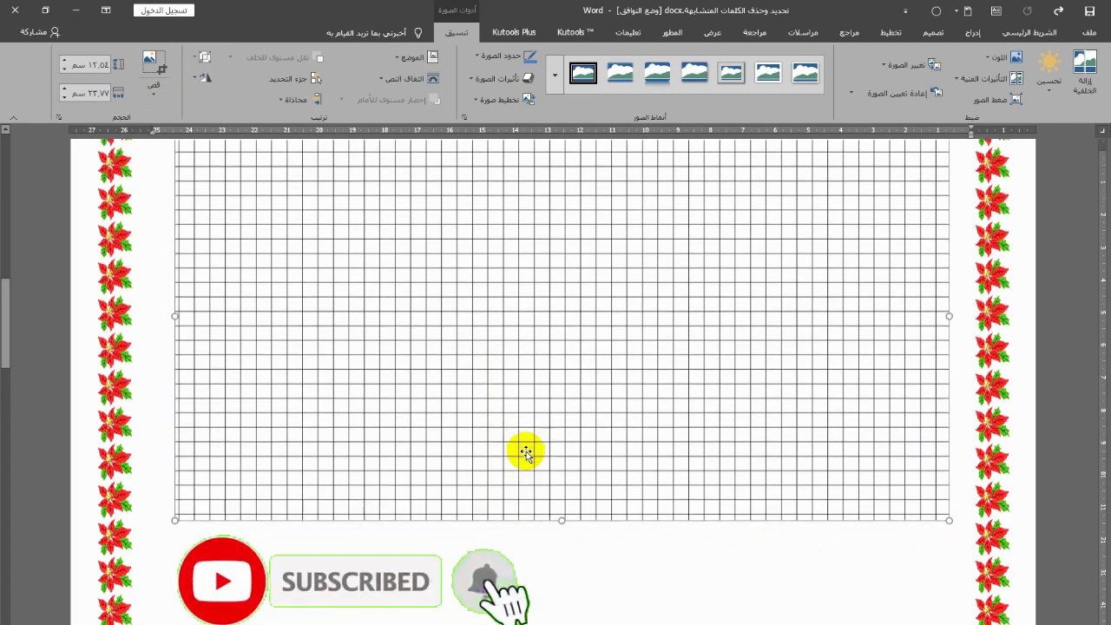
scroll(526, 452, up, 1)
scroll(527, 451, up, 1)
scroll(530, 450, up, 2)
scroll(538, 447, up, 1)
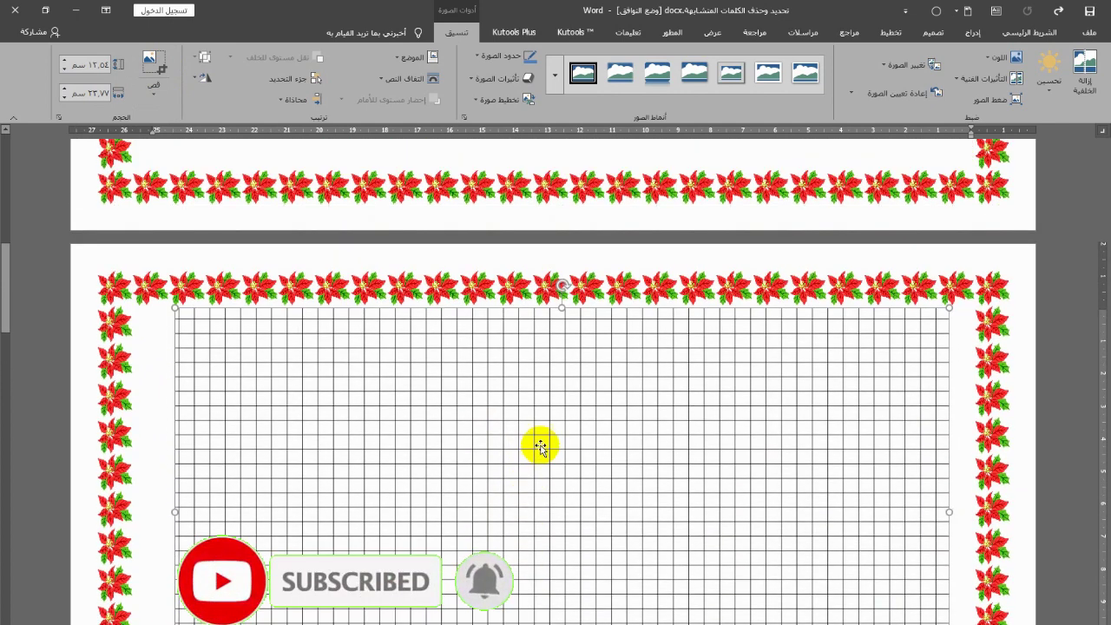
scroll(540, 447, down, 1)
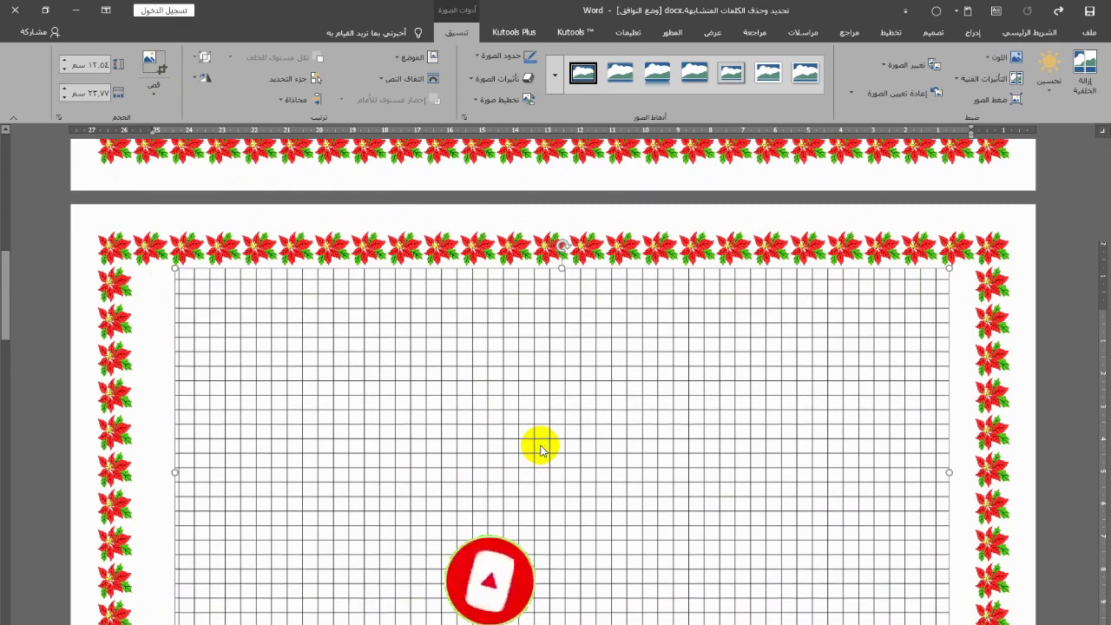
scroll(538, 447, up, 2)
scroll(538, 447, up, 3)
scroll(538, 447, up, 4)
scroll(539, 447, up, 7)
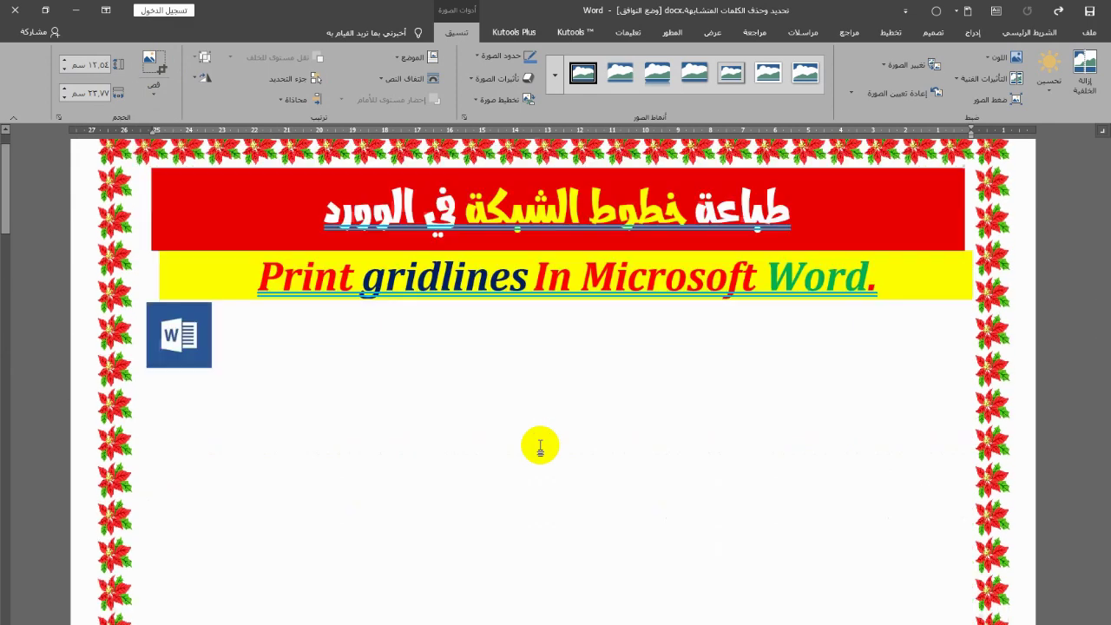
scroll(539, 447, up, 1)
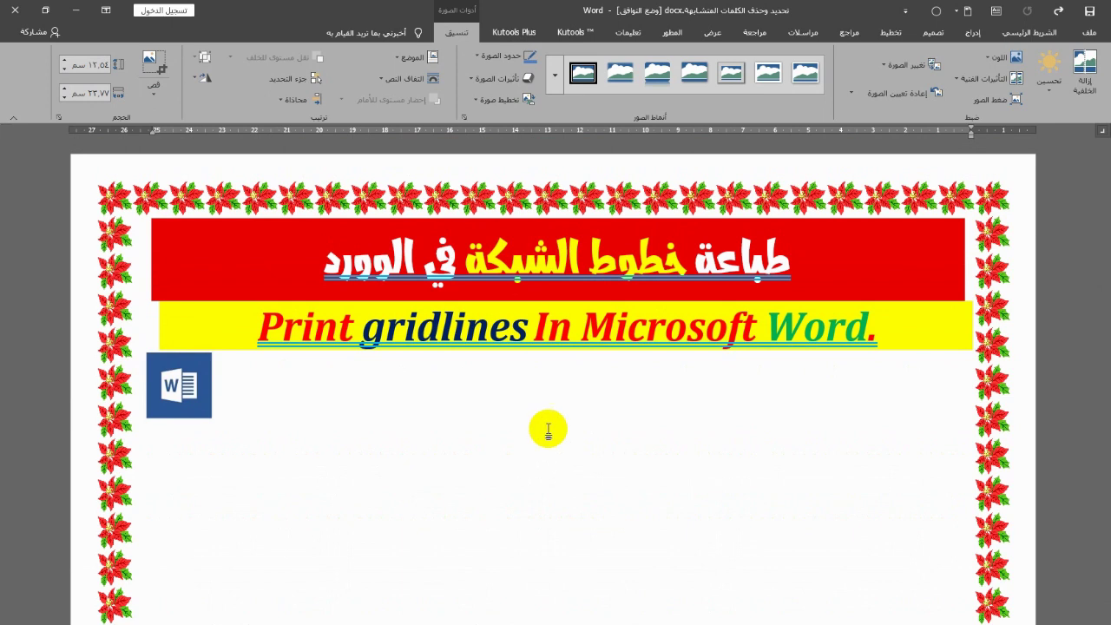
click(549, 427)
scroll(550, 426, down, 1)
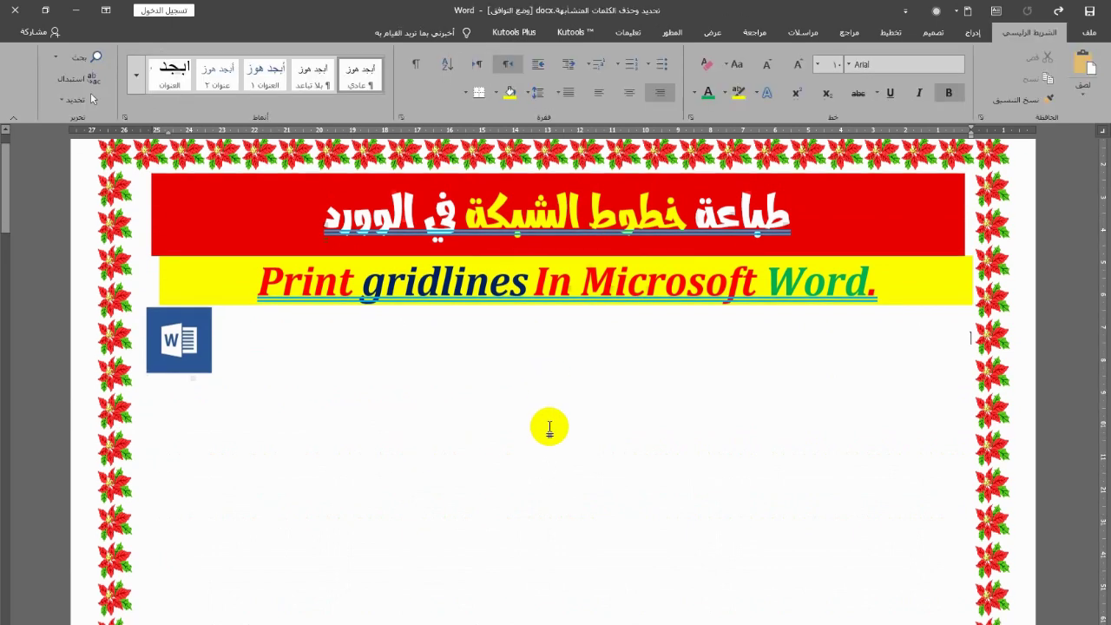
scroll(549, 427, down, 2)
scroll(550, 427, down, 2)
scroll(550, 427, down, 2)
scroll(545, 399, down, 6)
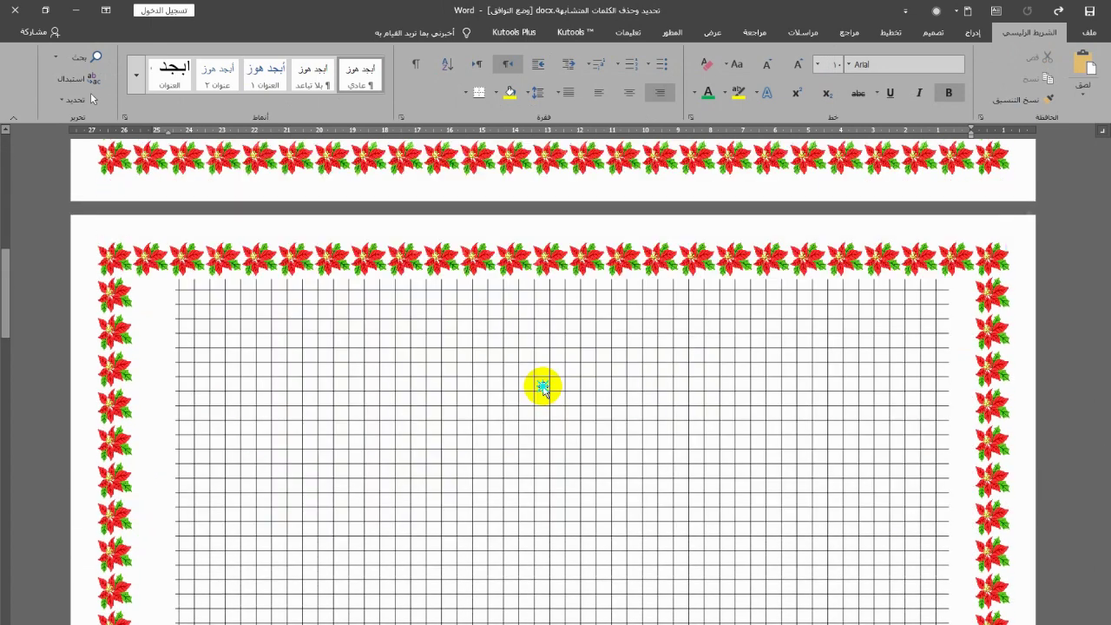
scroll(543, 387, down, 1)
Set the grid picture's text wrapping to Behind Text
right_click(544, 388)
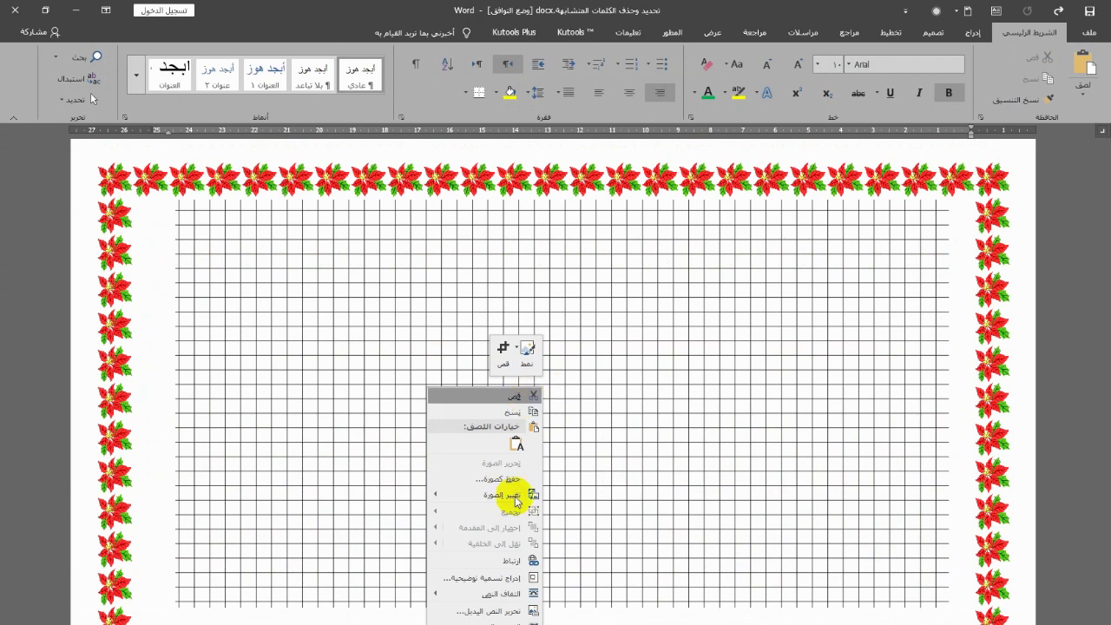
mouse_move(529, 493)
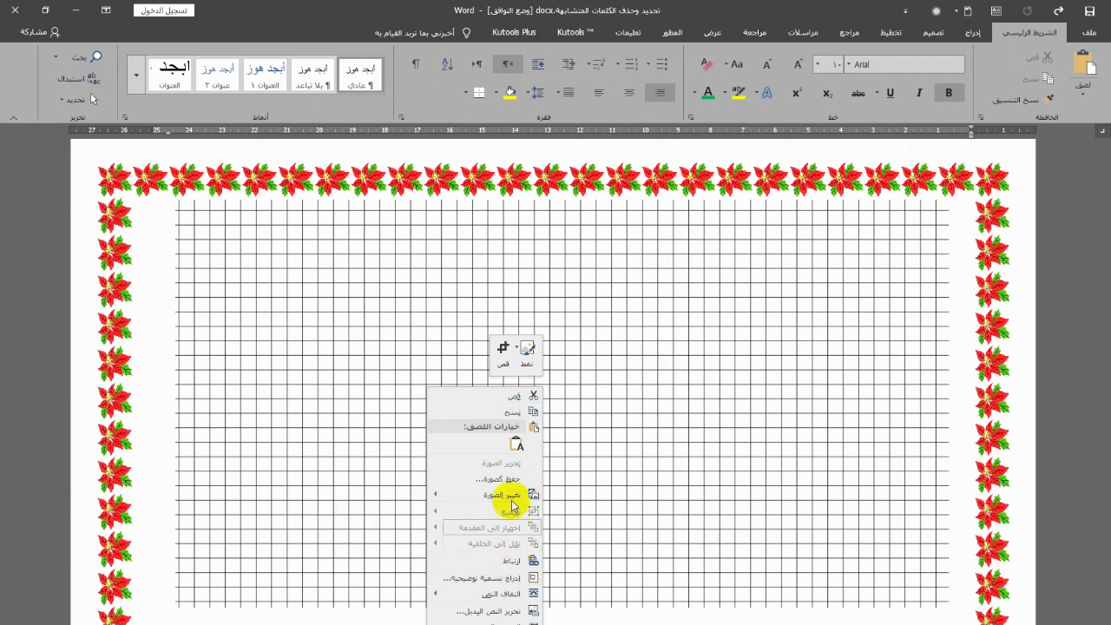
click(254, 300)
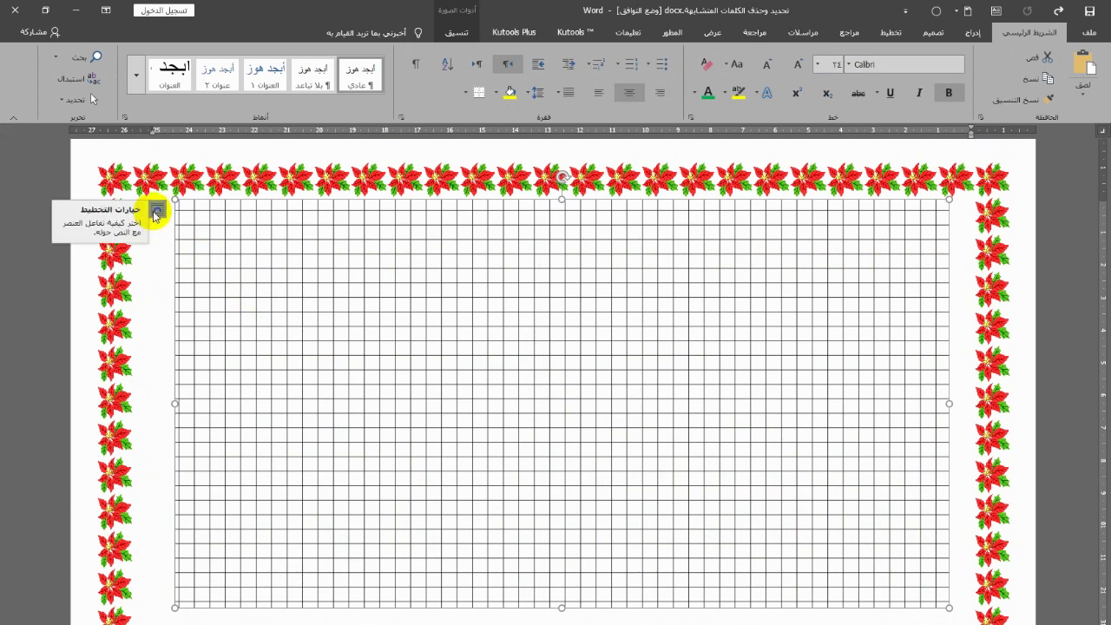
click(156, 210)
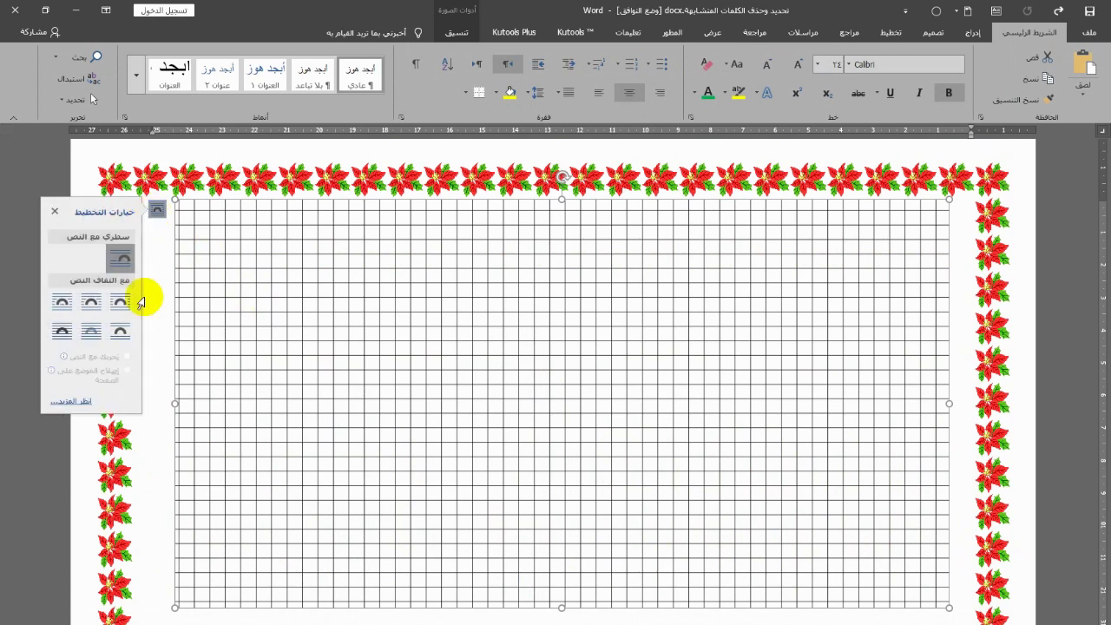
click(93, 332)
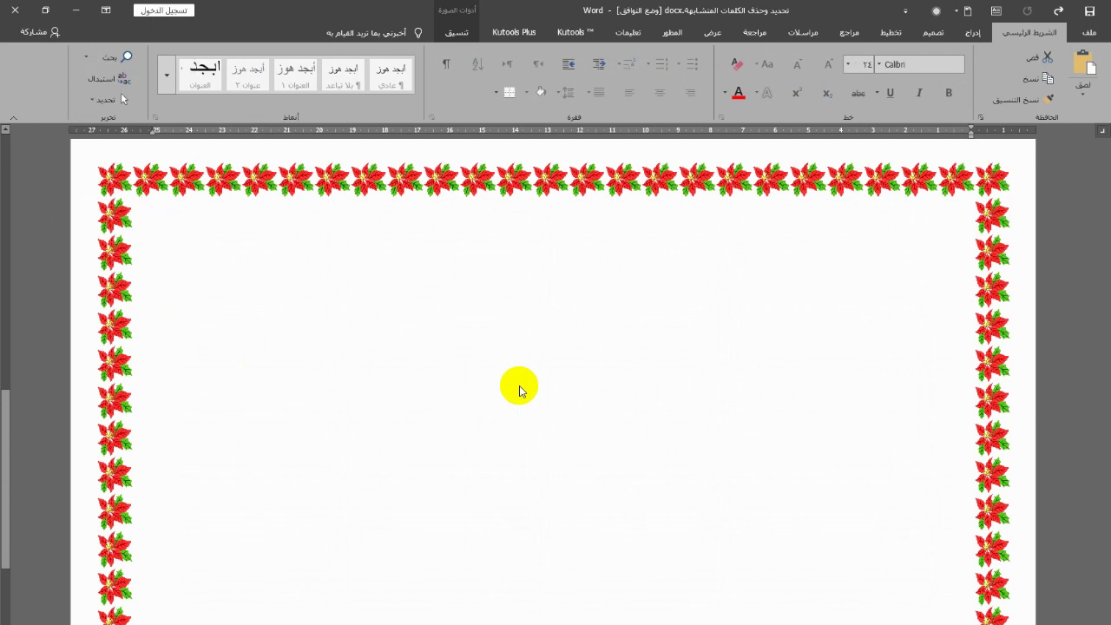
Select the grid picture under the title banners and stretch it taller toward the page bottom
scroll(521, 389, up, 3)
scroll(518, 387, up, 2)
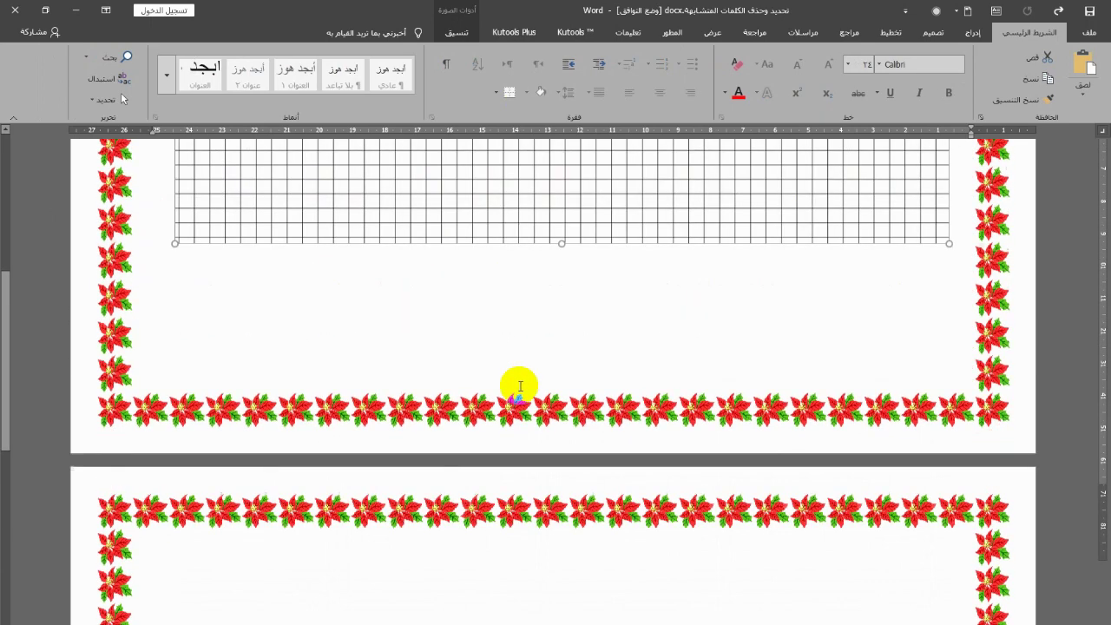
scroll(518, 387, up, 2)
scroll(518, 387, up, 2)
scroll(518, 387, up, 1)
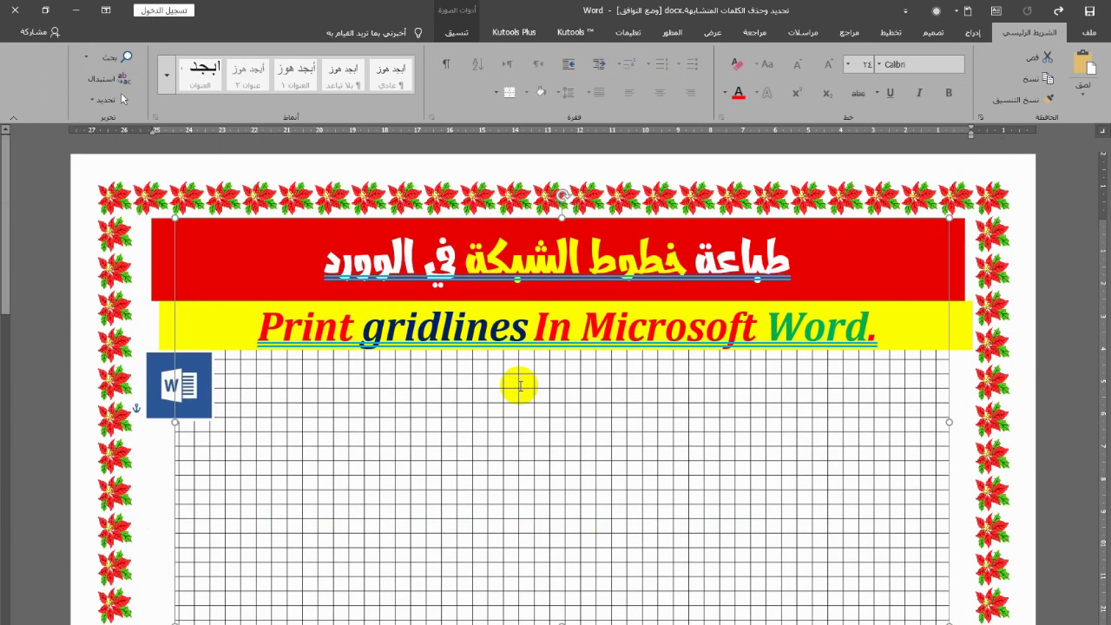
click(518, 386)
scroll(519, 386, down, 3)
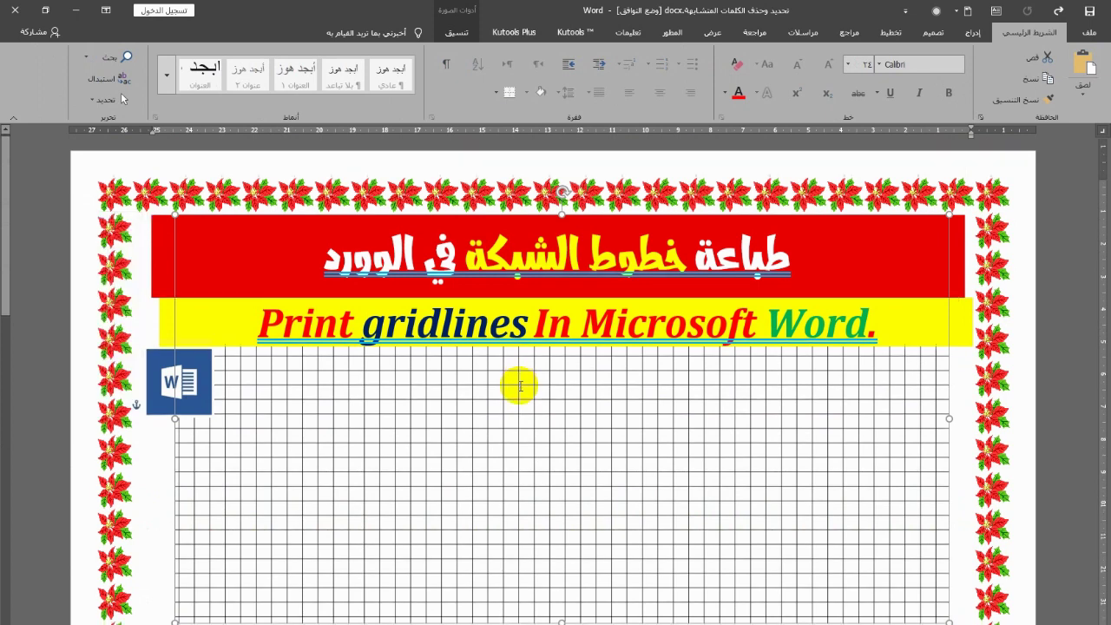
scroll(518, 398, down, 2)
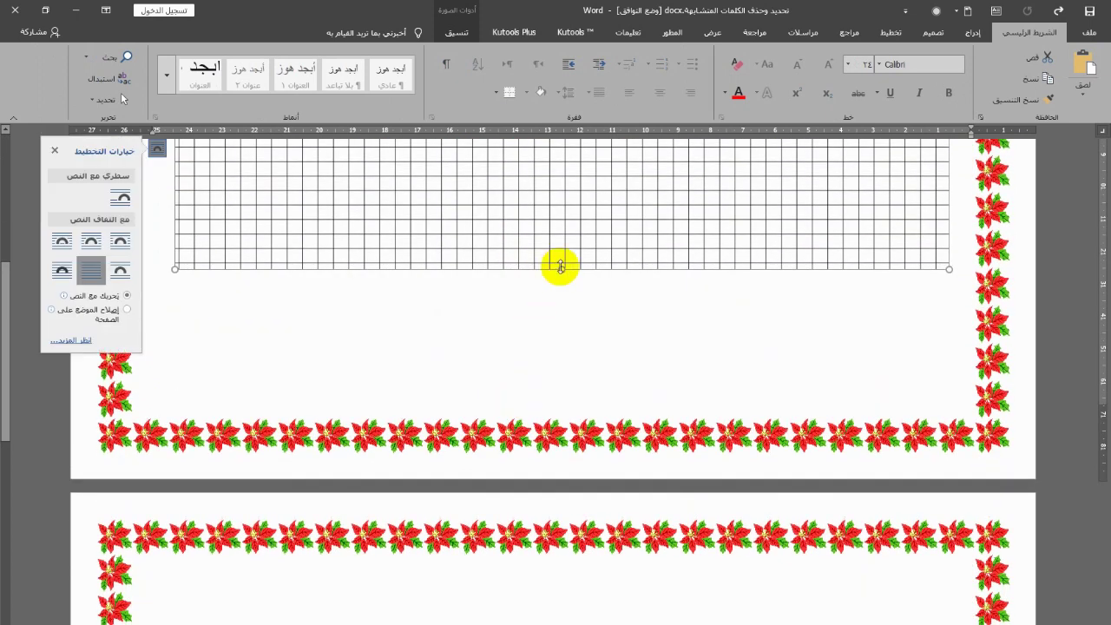
drag(556, 269, 558, 394)
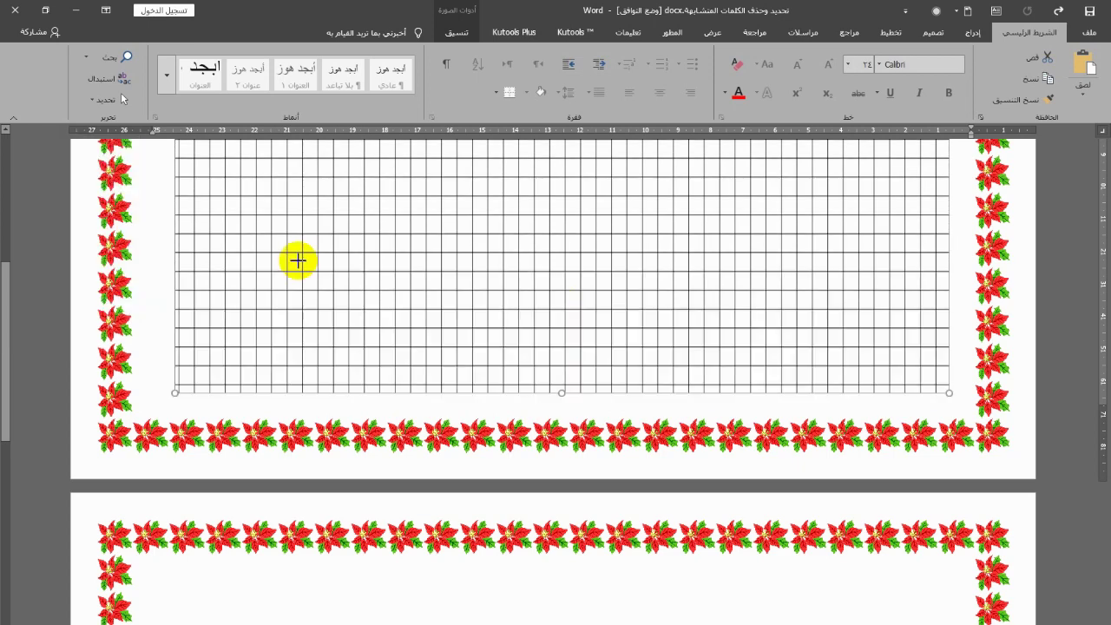
Remove the gridline picture from the page body
scroll(720, 355, up, 5)
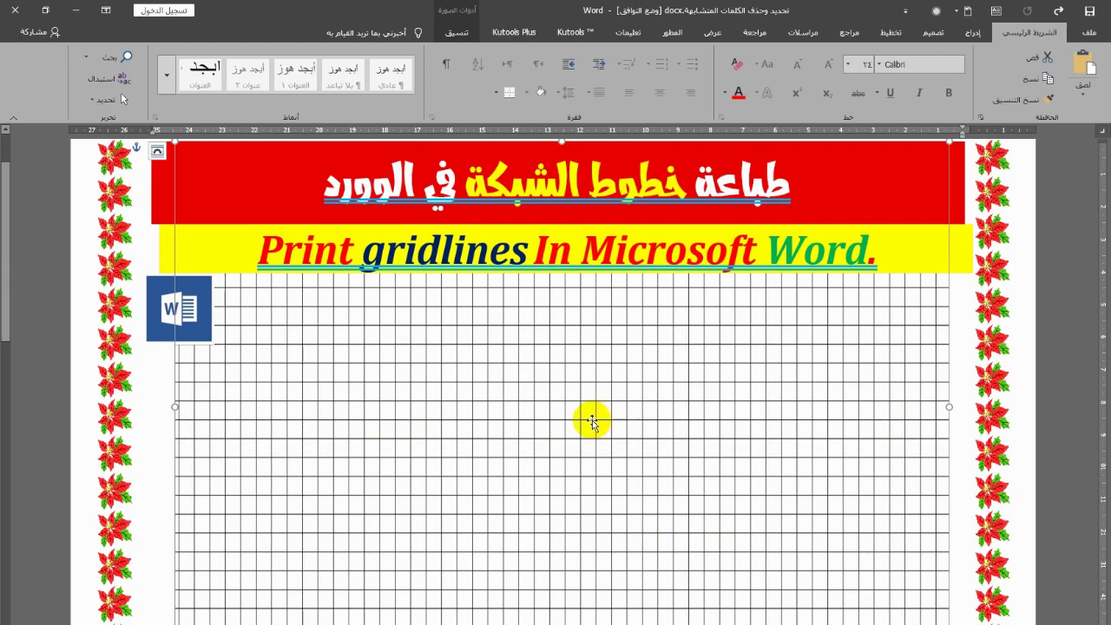
scroll(591, 422, down, 5)
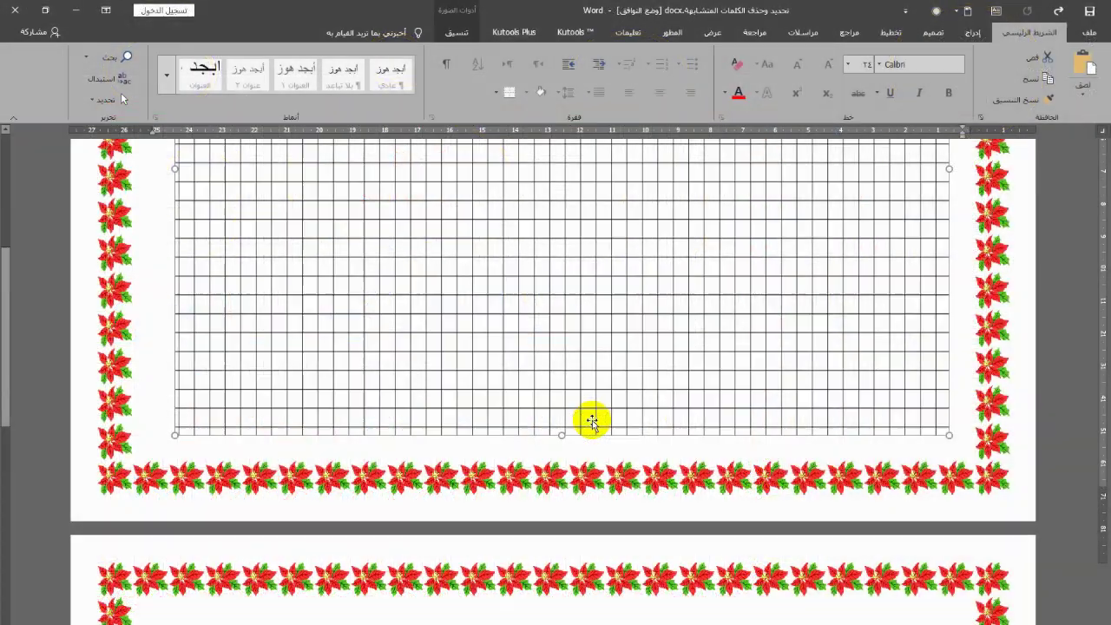
scroll(591, 421, up, 5)
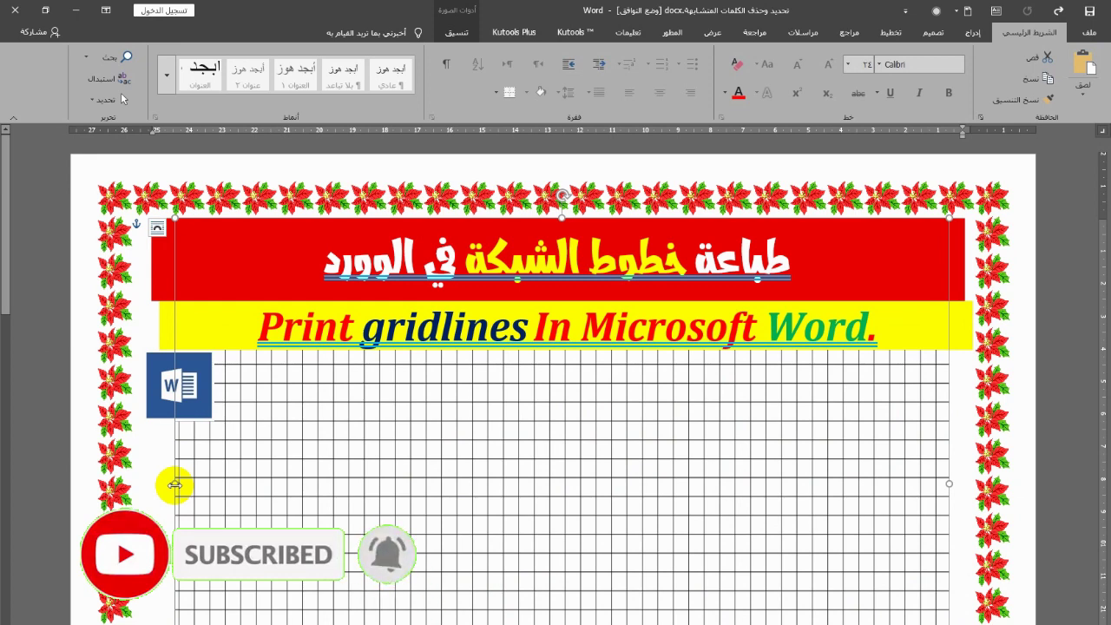
key(Delete)
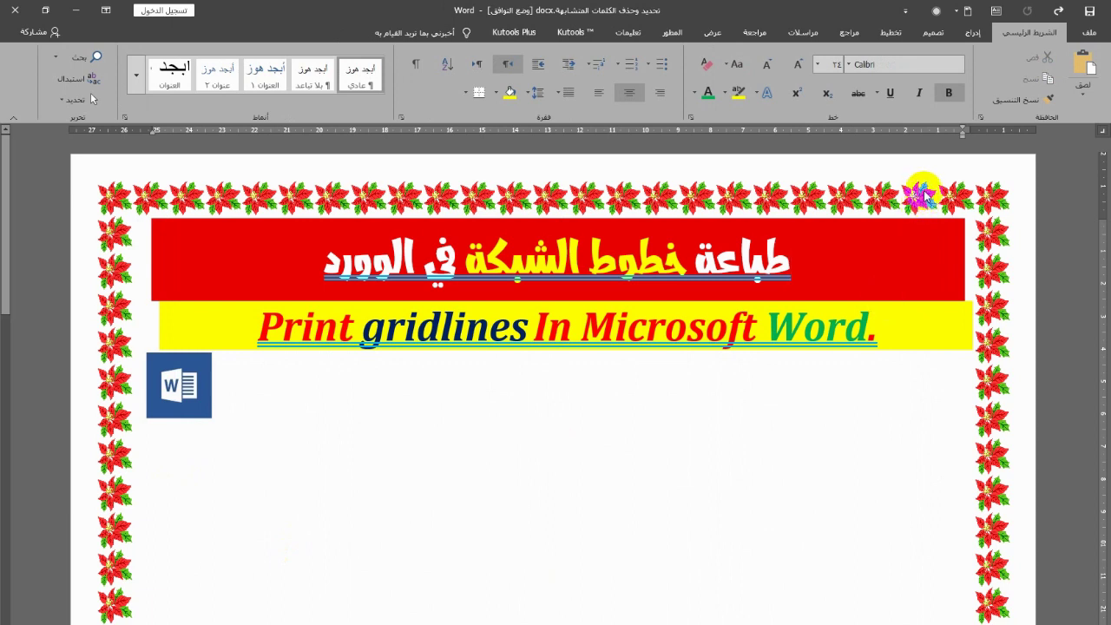
Open the page header for editing and paste the gridline picture into it
click(924, 195)
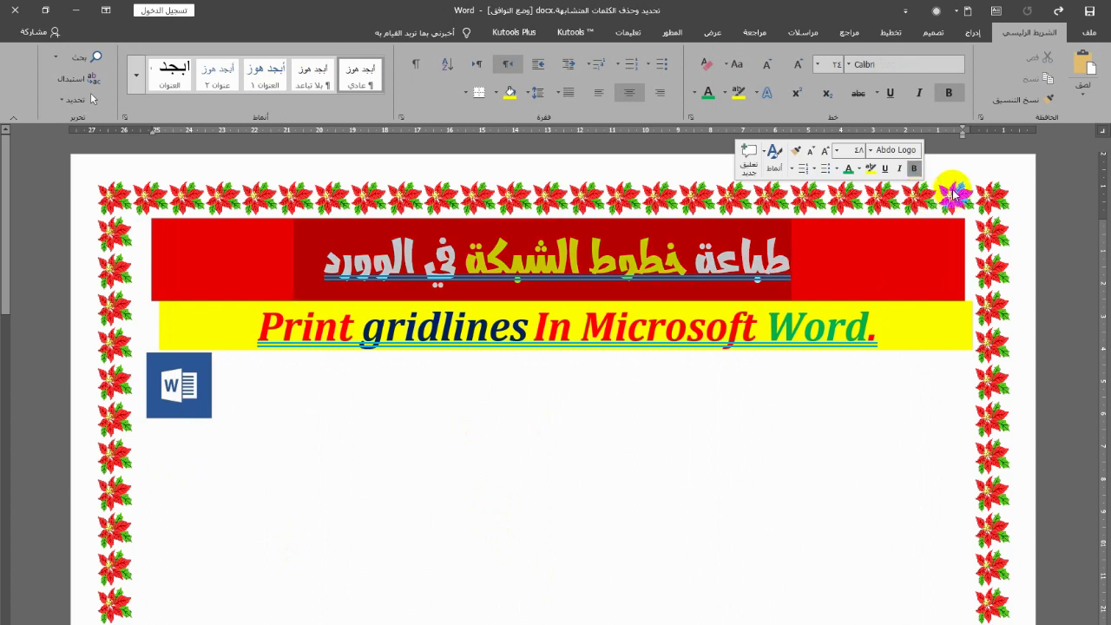
double_click(952, 192)
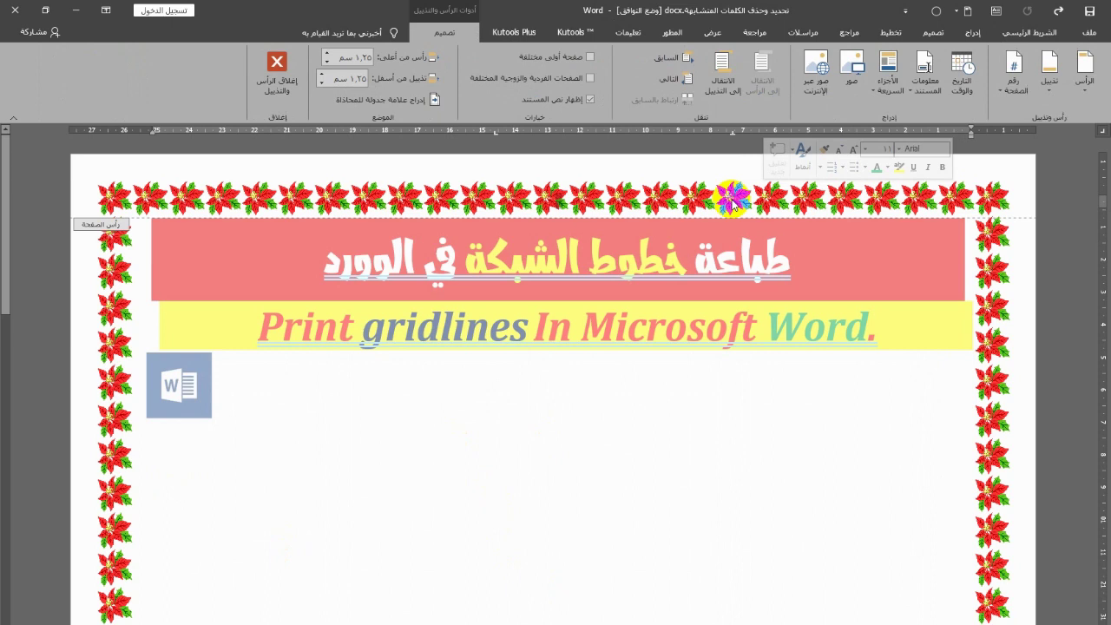
click(969, 32)
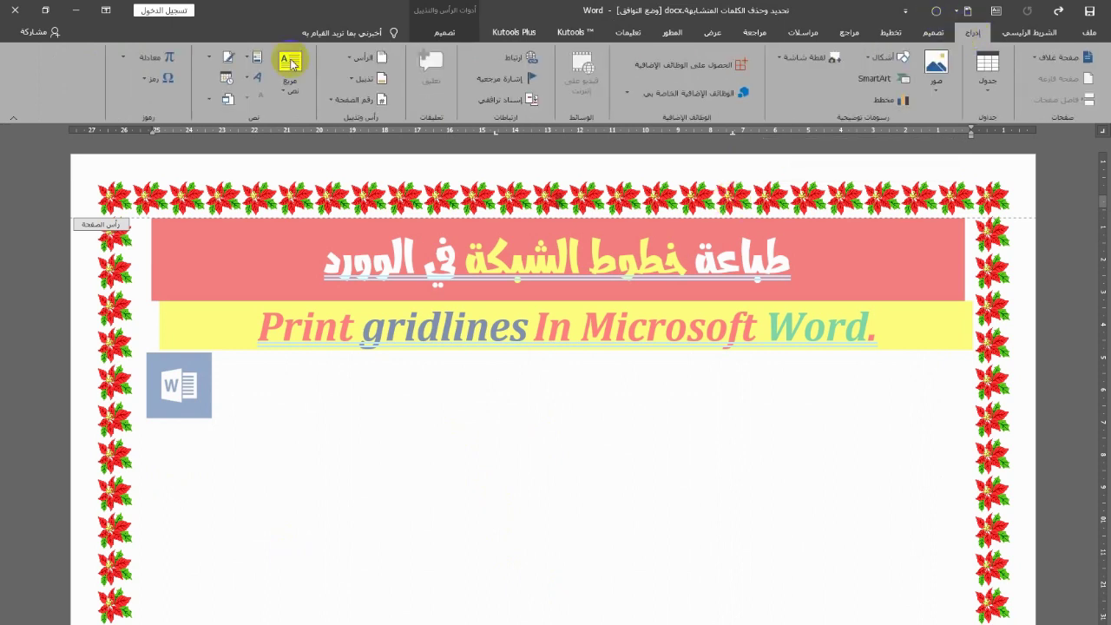
click(443, 16)
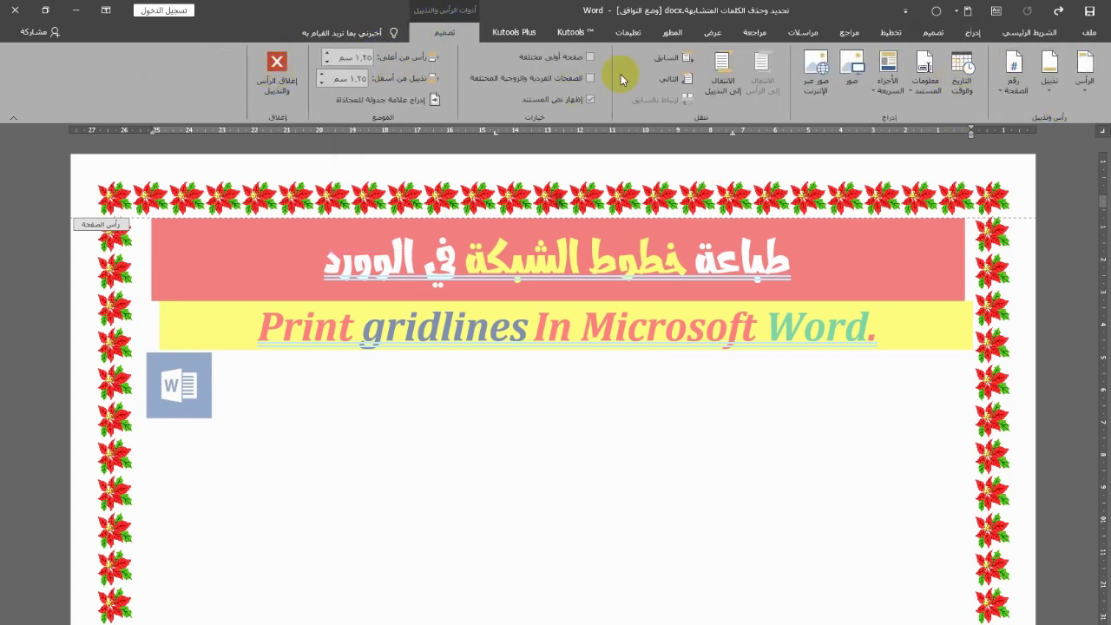
click(918, 198)
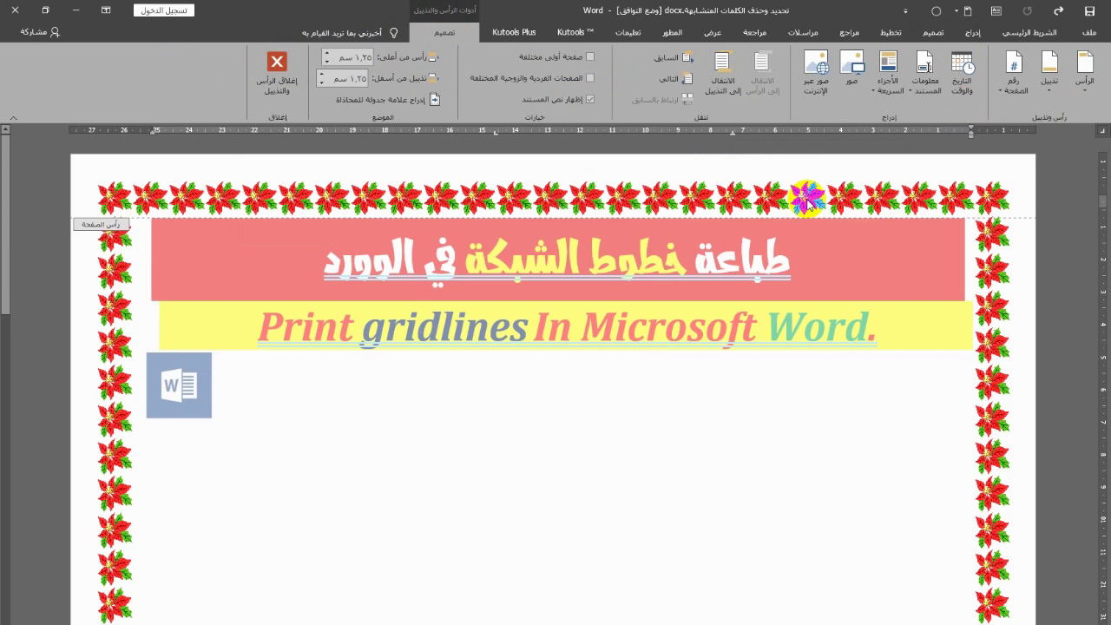
key(ctrl+v)
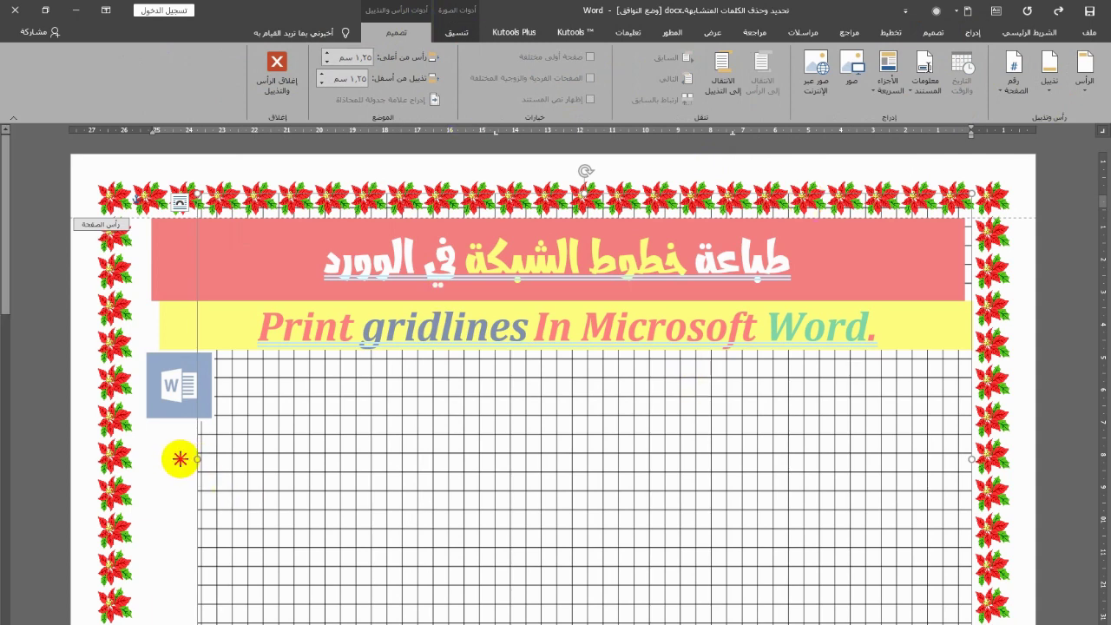
Stretch the header grid picture's left, right and bottom edges out to the poinsettia border
drag(113, 454, 110, 454)
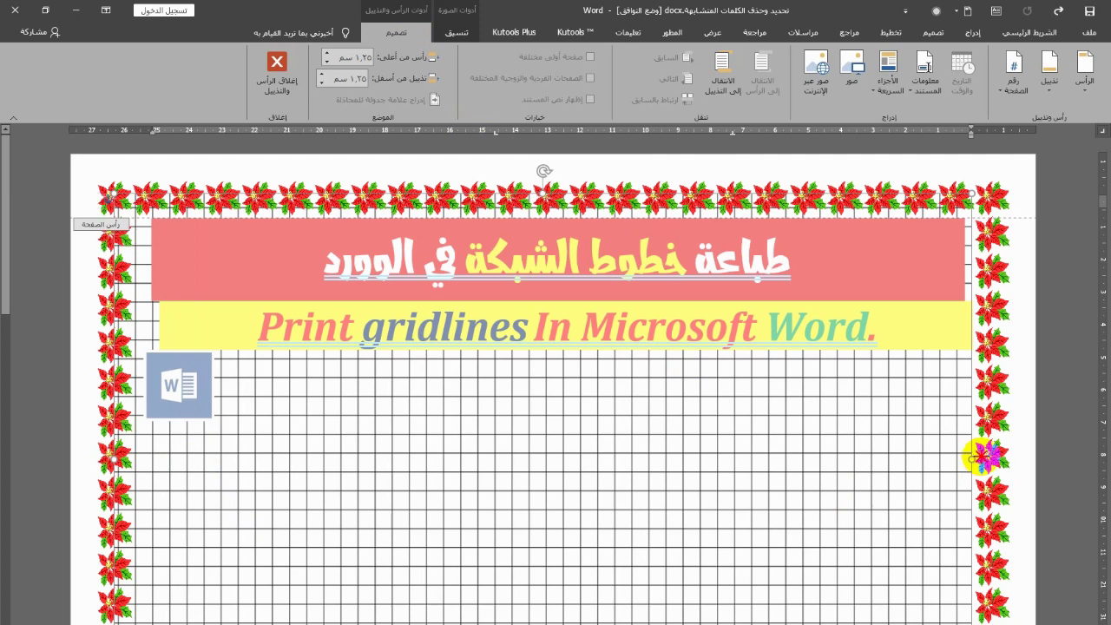
drag(982, 454, 972, 454)
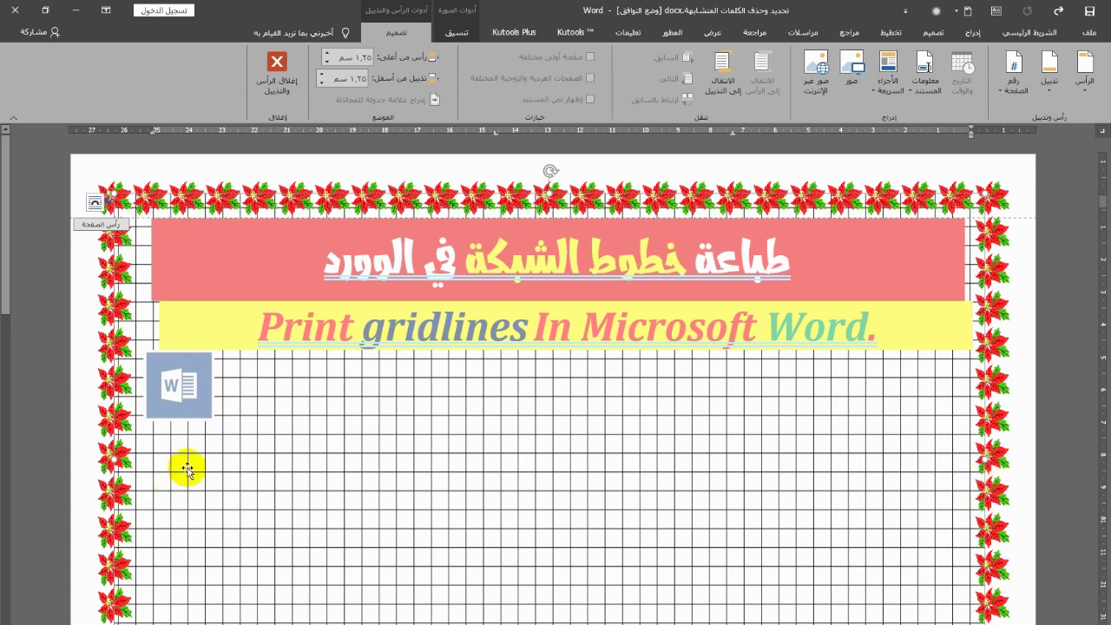
scroll(287, 470, down, 3)
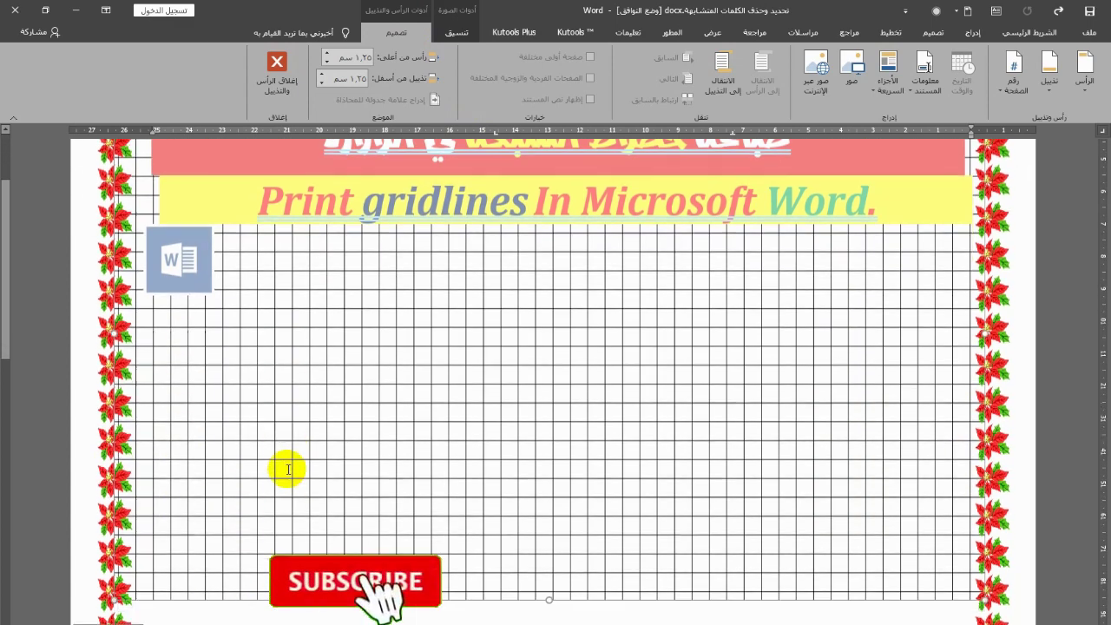
scroll(287, 469, down, 5)
scroll(530, 279, down, 2)
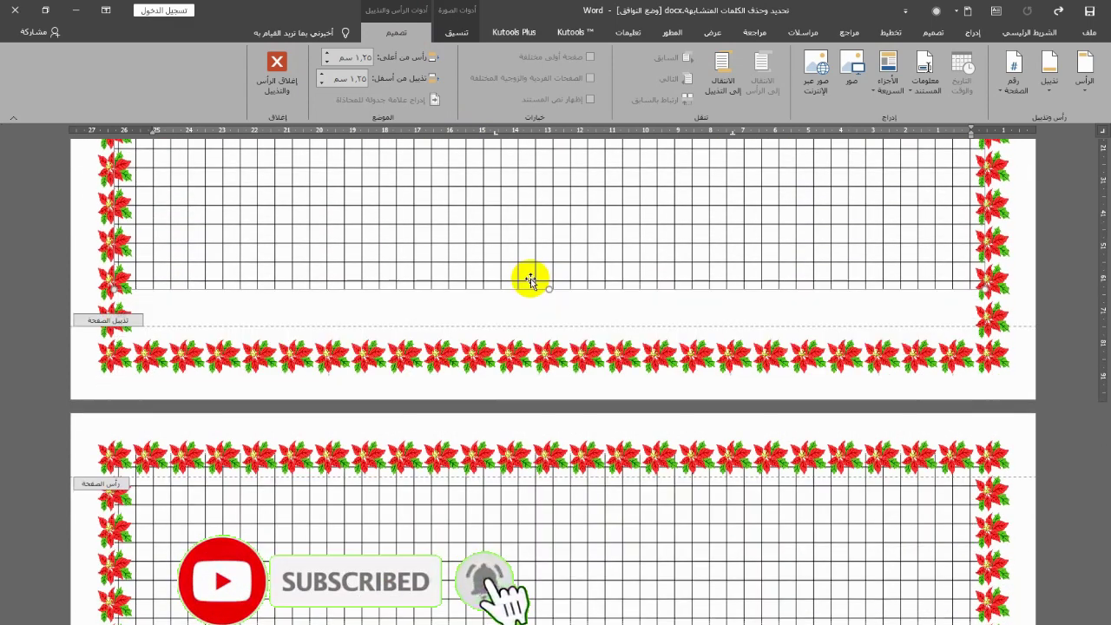
click(530, 279)
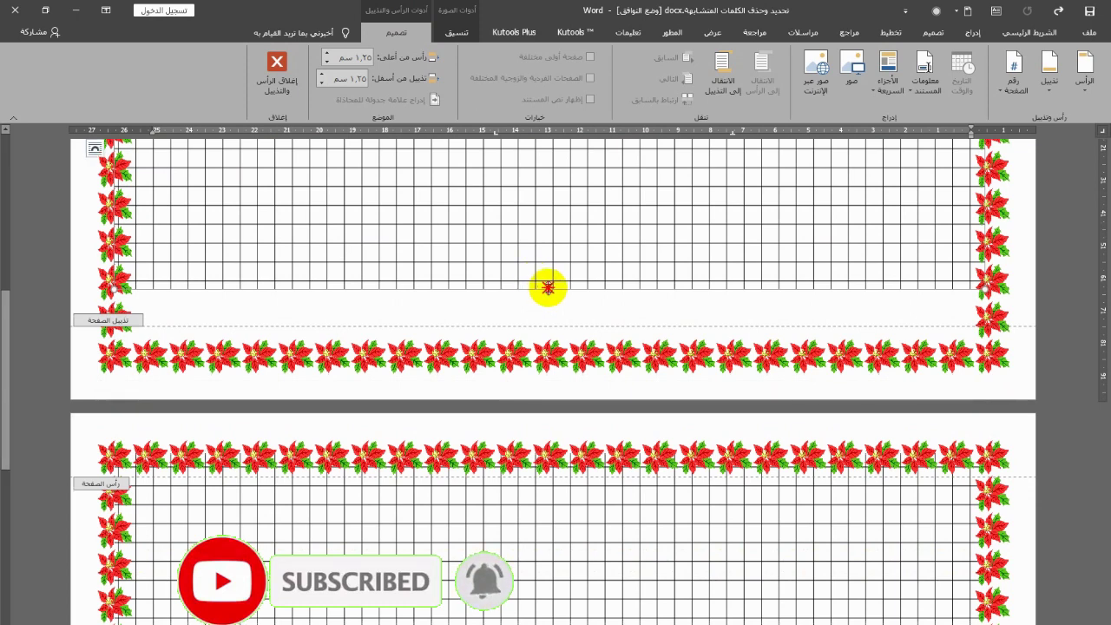
drag(547, 287, 549, 349)
scroll(628, 279, up, 15)
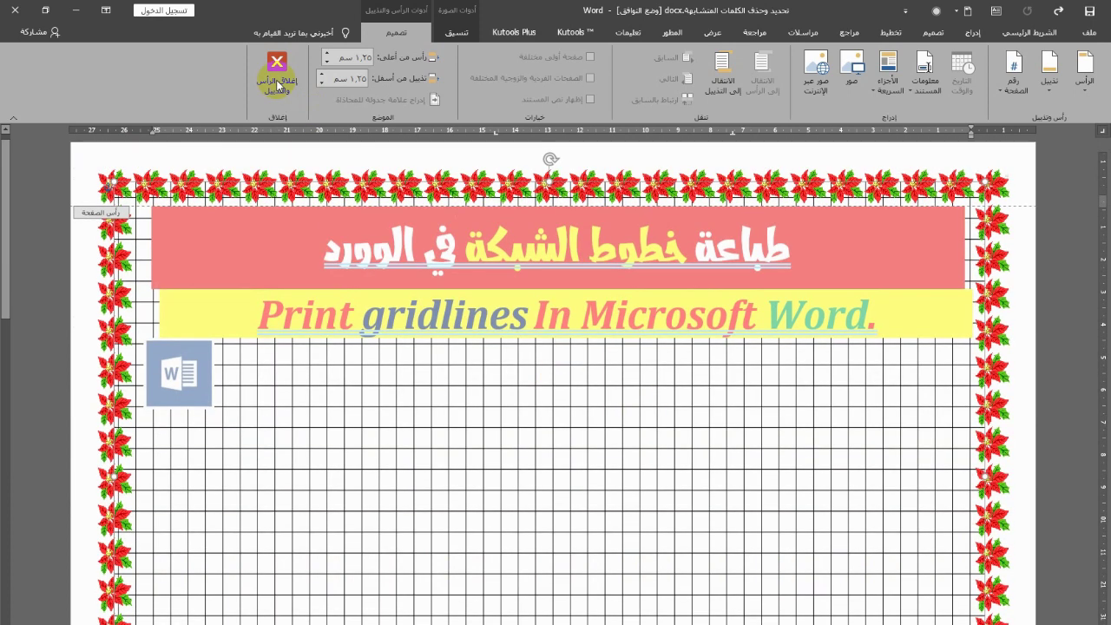
Return from header editing to the document body and scroll down toward the second page
double_click(619, 451)
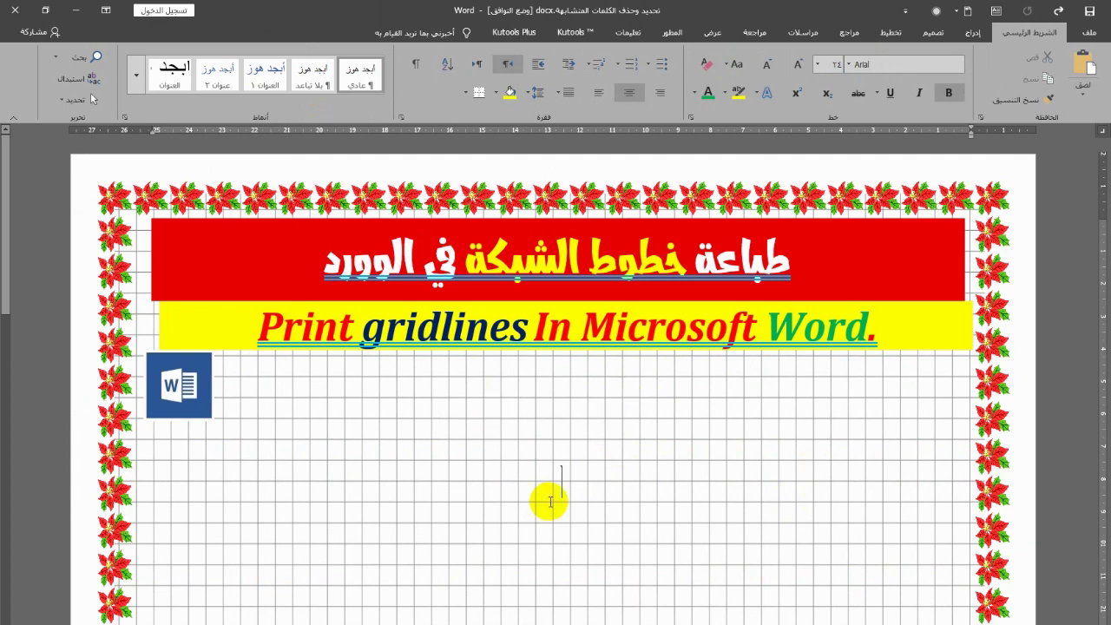
scroll(542, 472, down, 1)
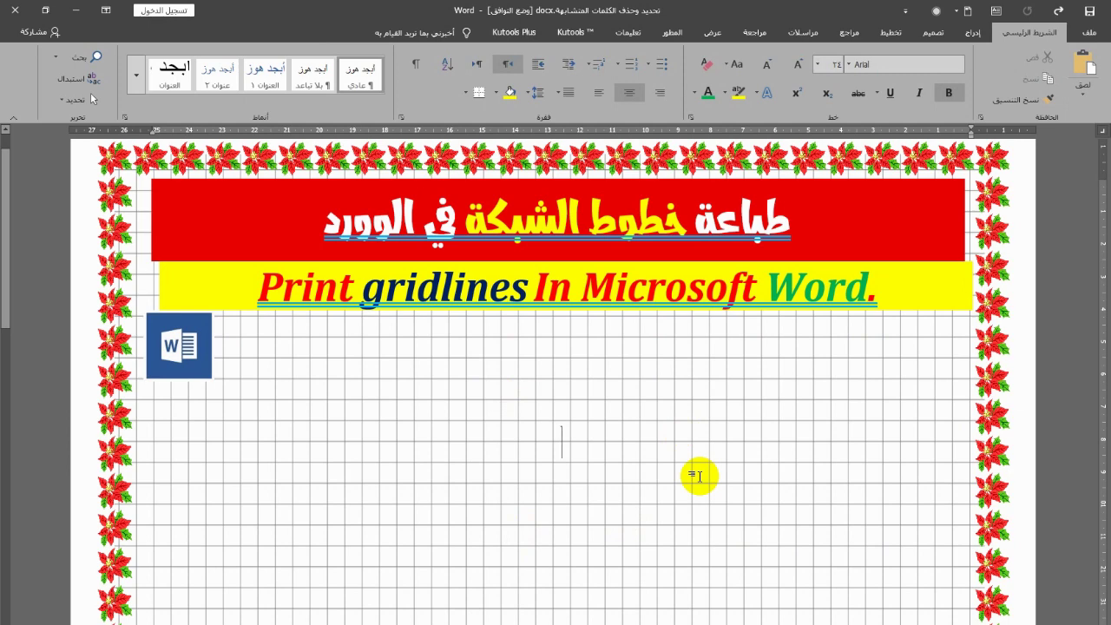
ctrl+scroll(689, 501, down, 3)
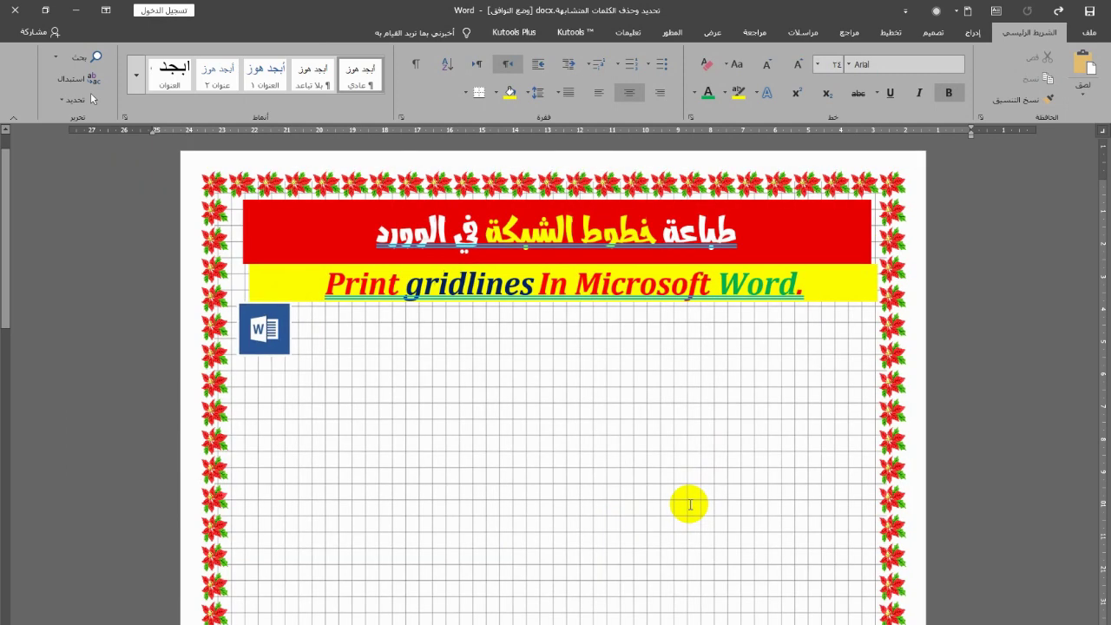
ctrl+scroll(627, 431, down, 1)
ctrl+scroll(603, 431, down, 1)
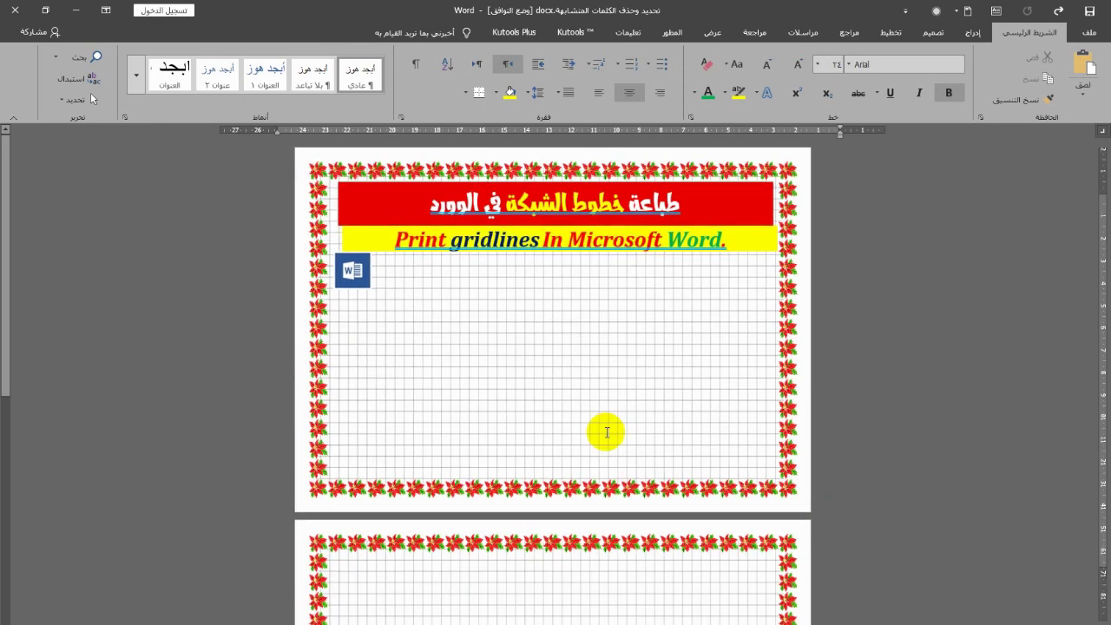
ctrl+scroll(597, 447, down, 1)
scroll(599, 455, down, 3)
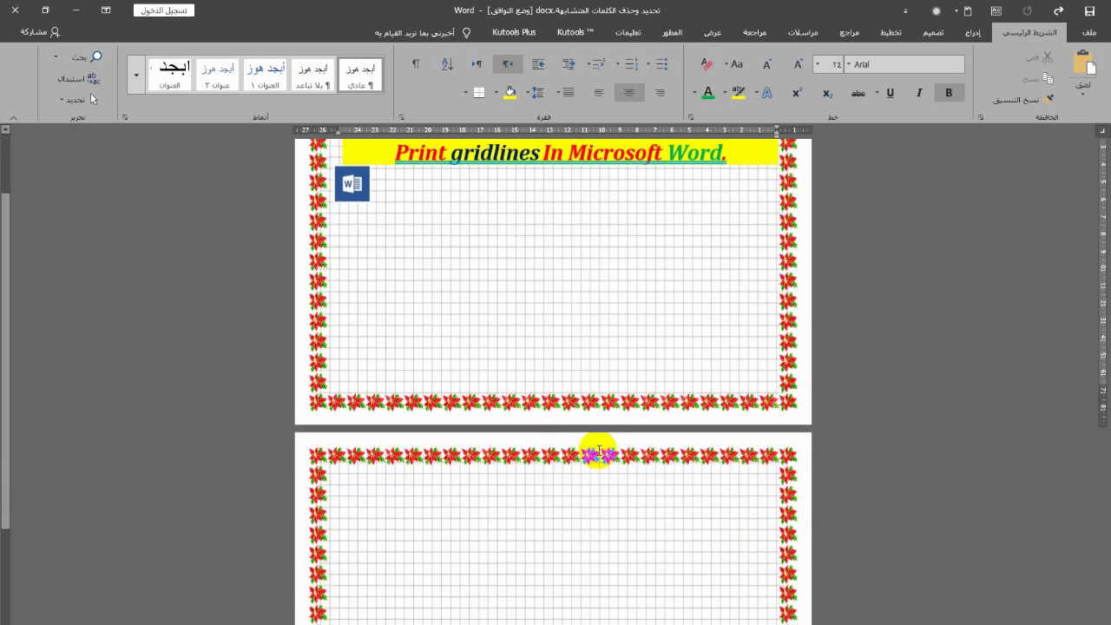
scroll(578, 425, down, 3)
Check the grid on page two, undoing an accidental change, then return to page one
double_click(581, 423)
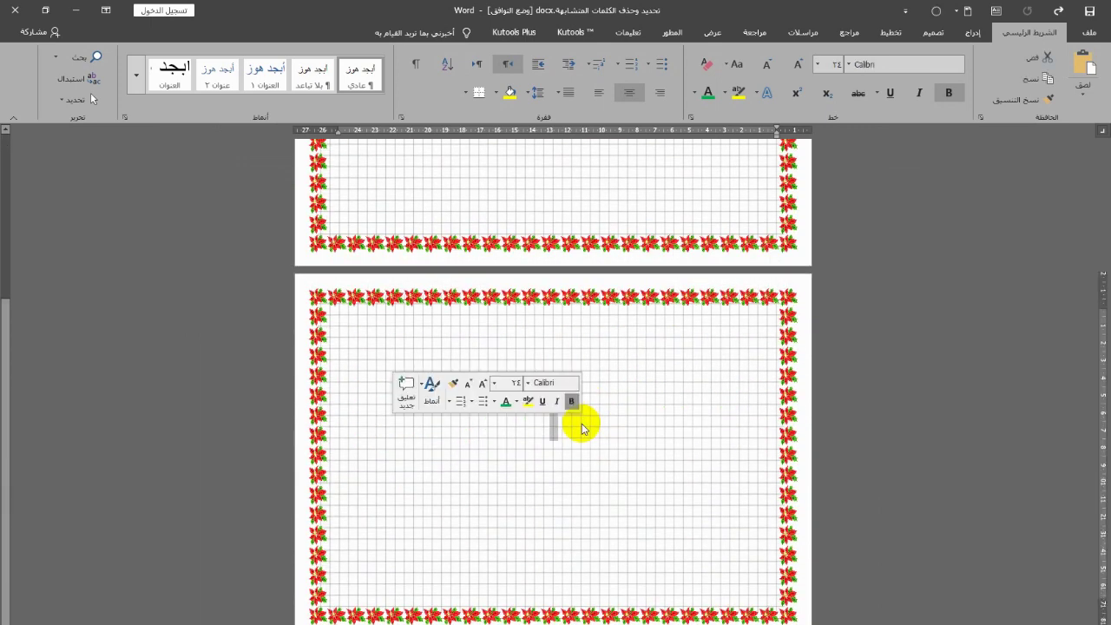
key(ctrl+z)
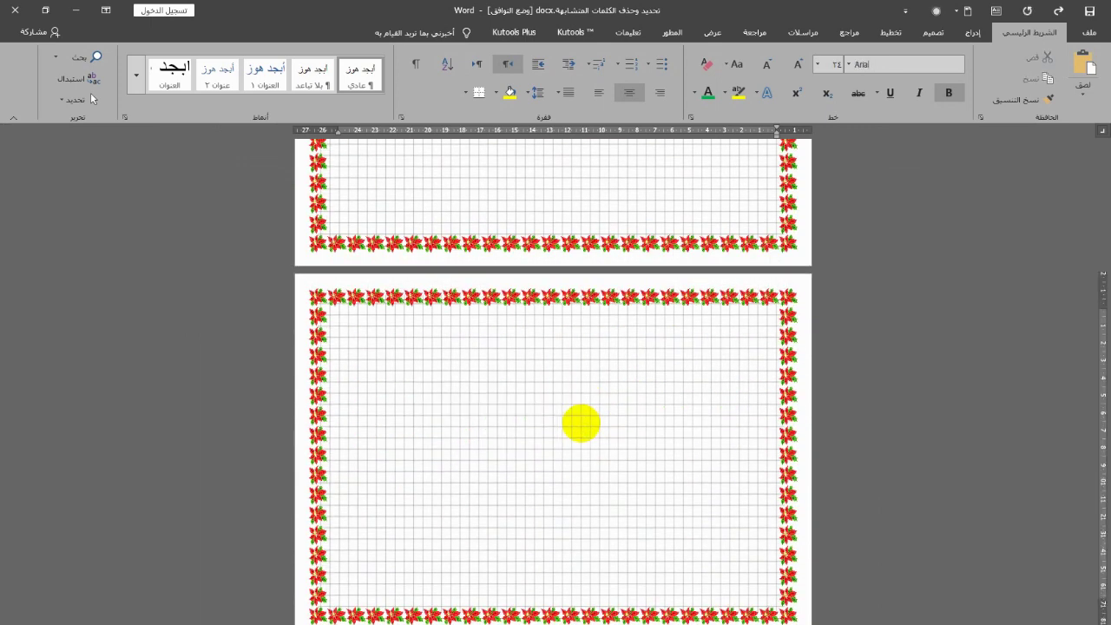
scroll(581, 421, up, 5)
scroll(588, 469, down, 3)
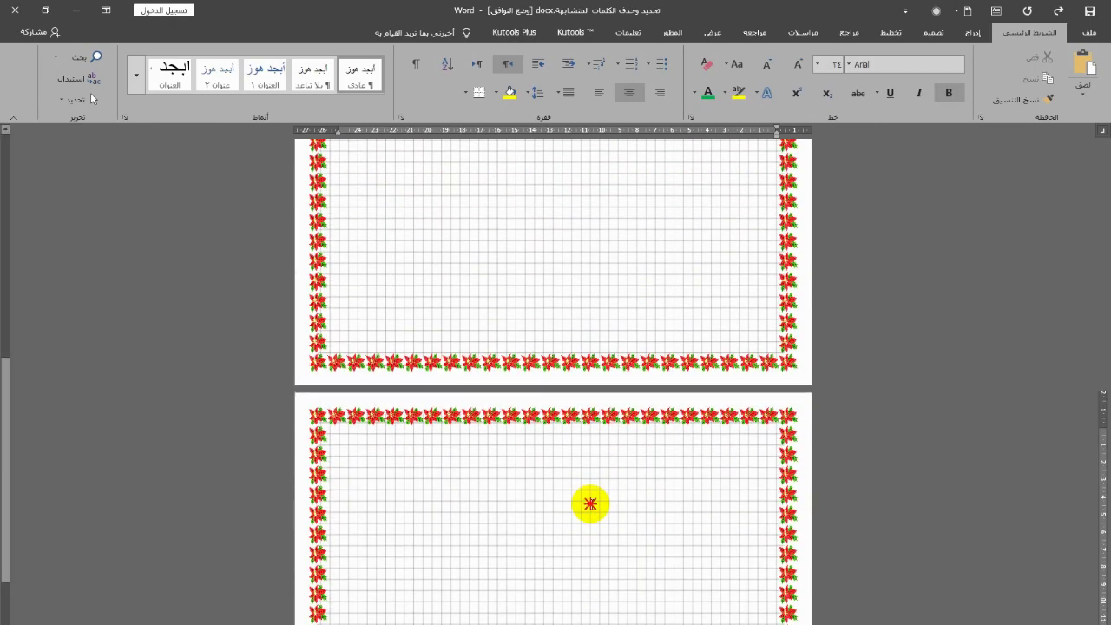
double_click(589, 522)
ctrl+scroll(590, 522, up, 5)
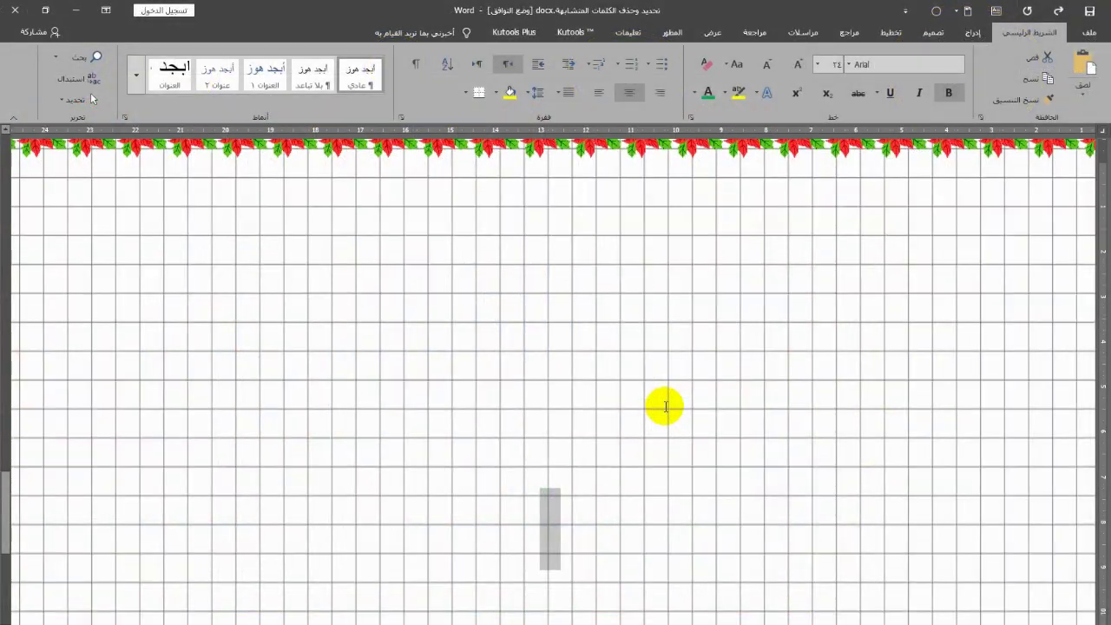
scroll(661, 382, up, 1)
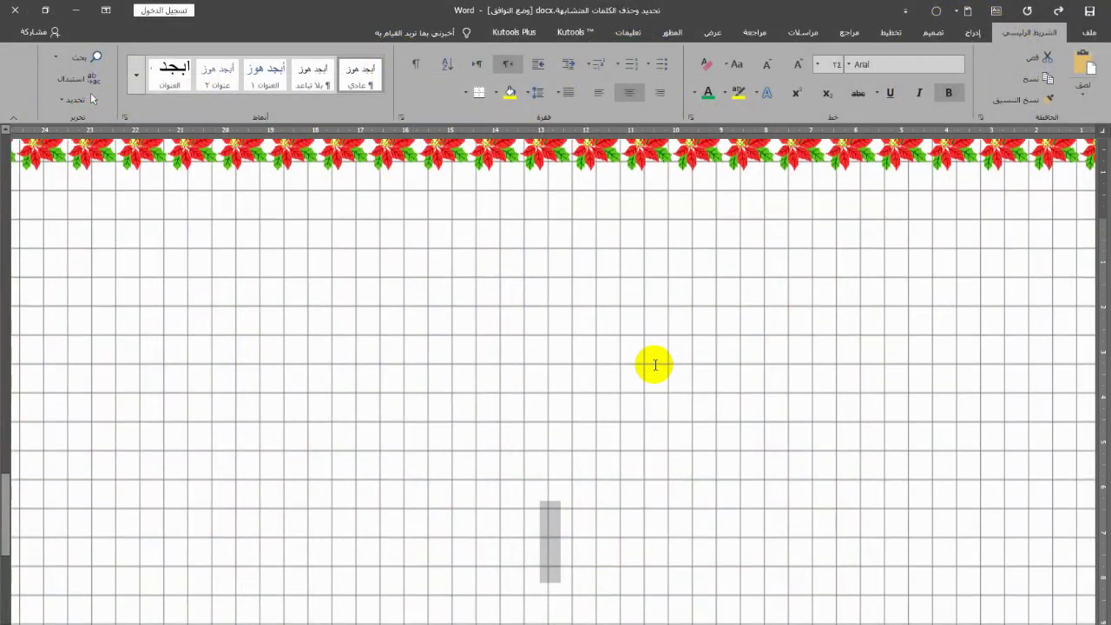
scroll(657, 358, up, 2)
scroll(656, 358, up, 1)
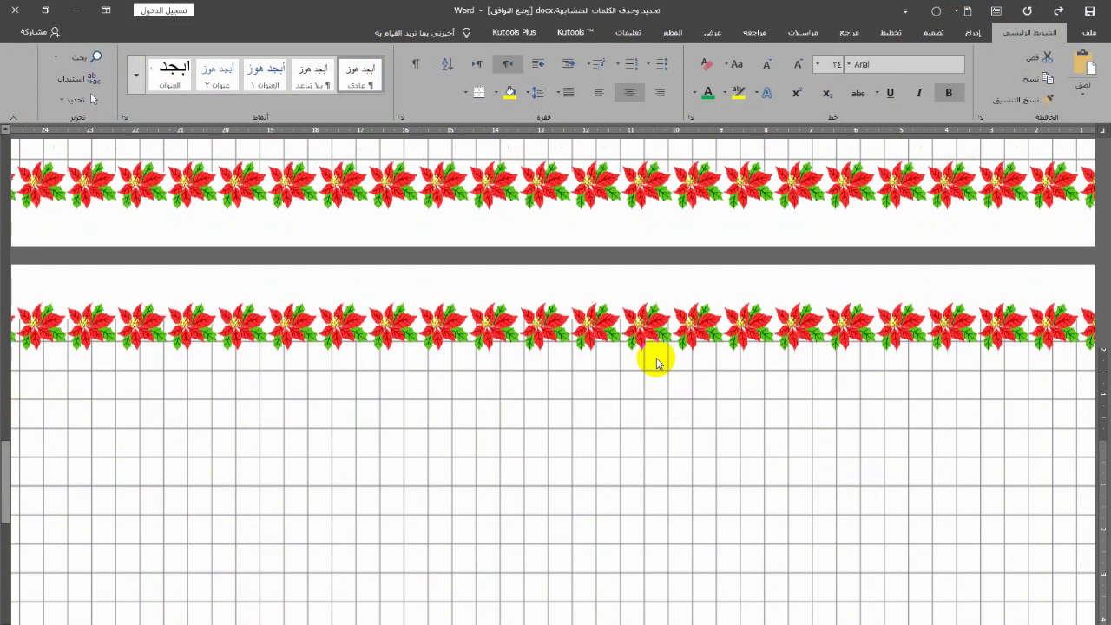
scroll(657, 358, up, 2)
scroll(657, 358, up, 2)
scroll(657, 360, up, 3)
scroll(657, 358, up, 5)
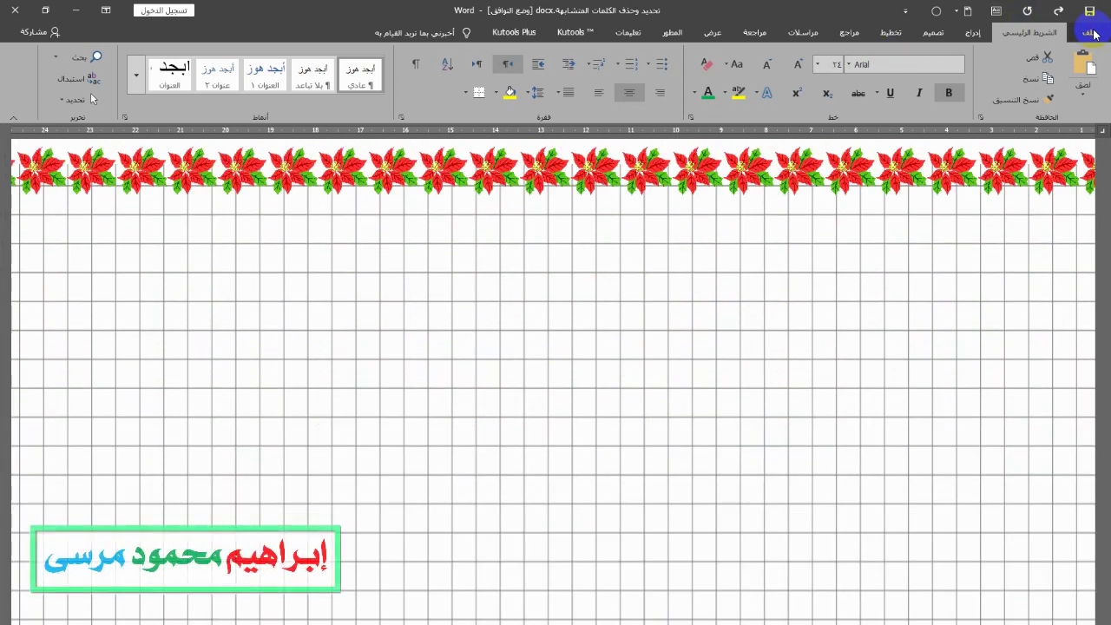
Print the landscape bordered grid pages with Microsoft Print to PDF
click(1090, 33)
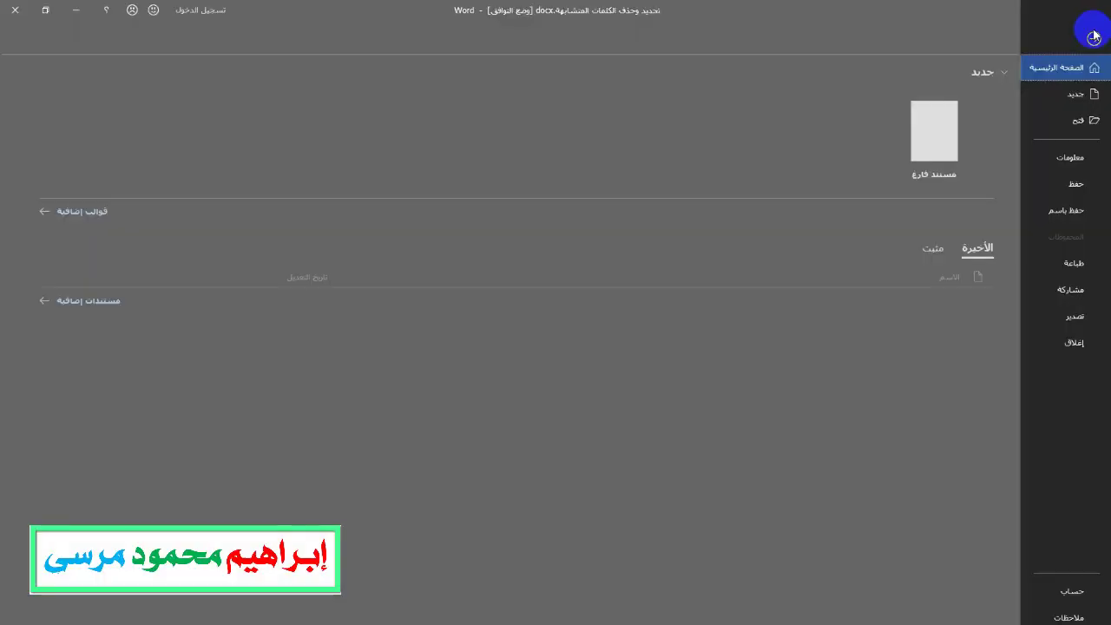
click(1079, 271)
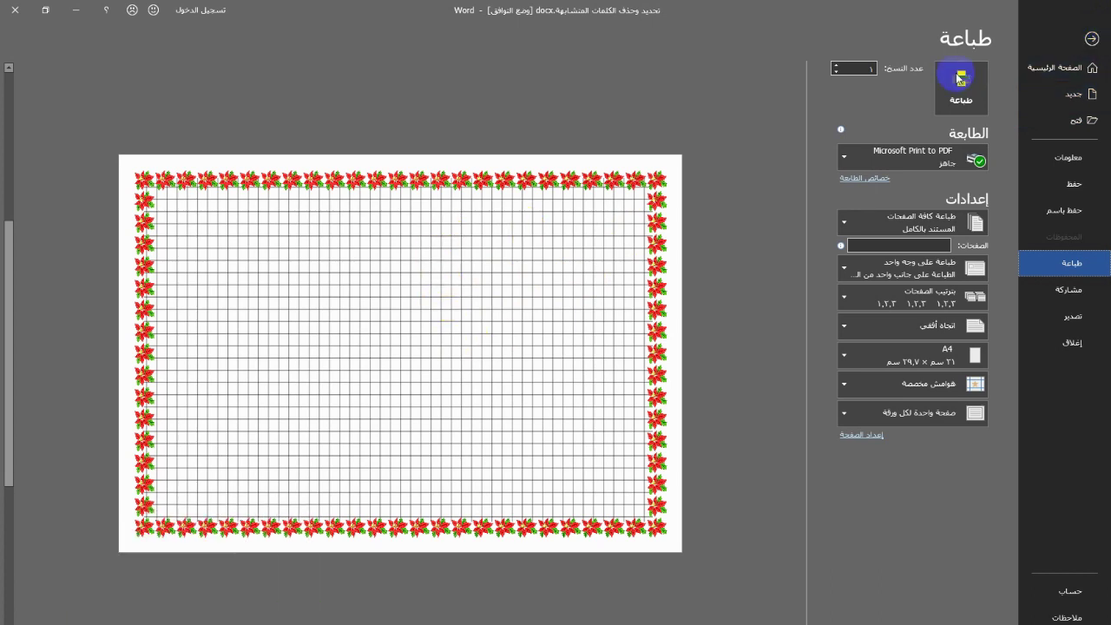
click(1091, 41)
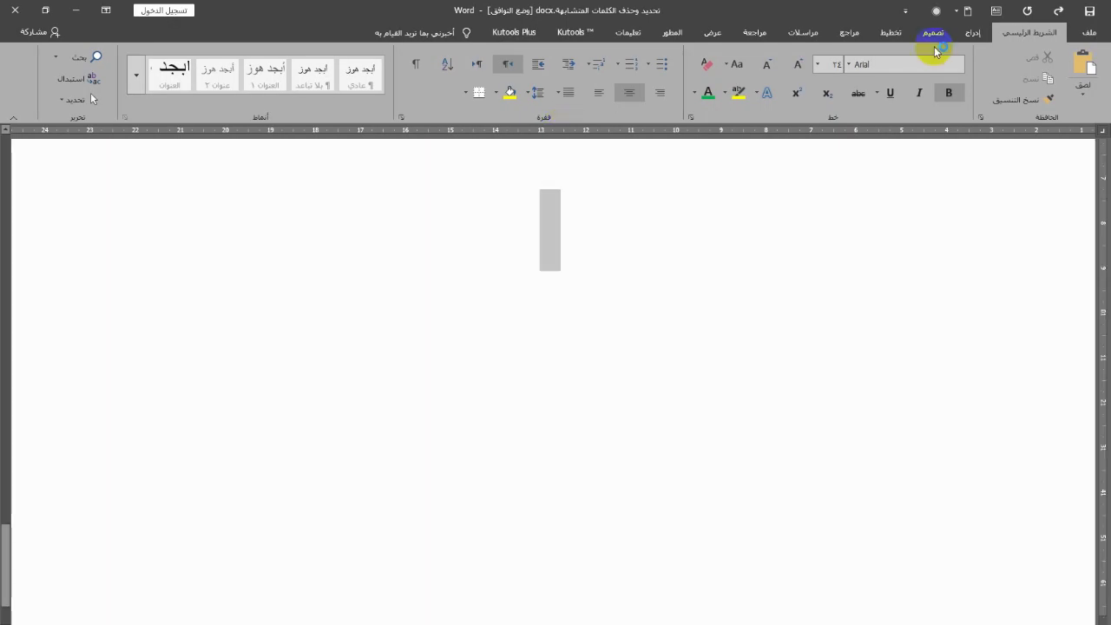
Reopen the page header for editing and select the gridline picture inside it
click(976, 35)
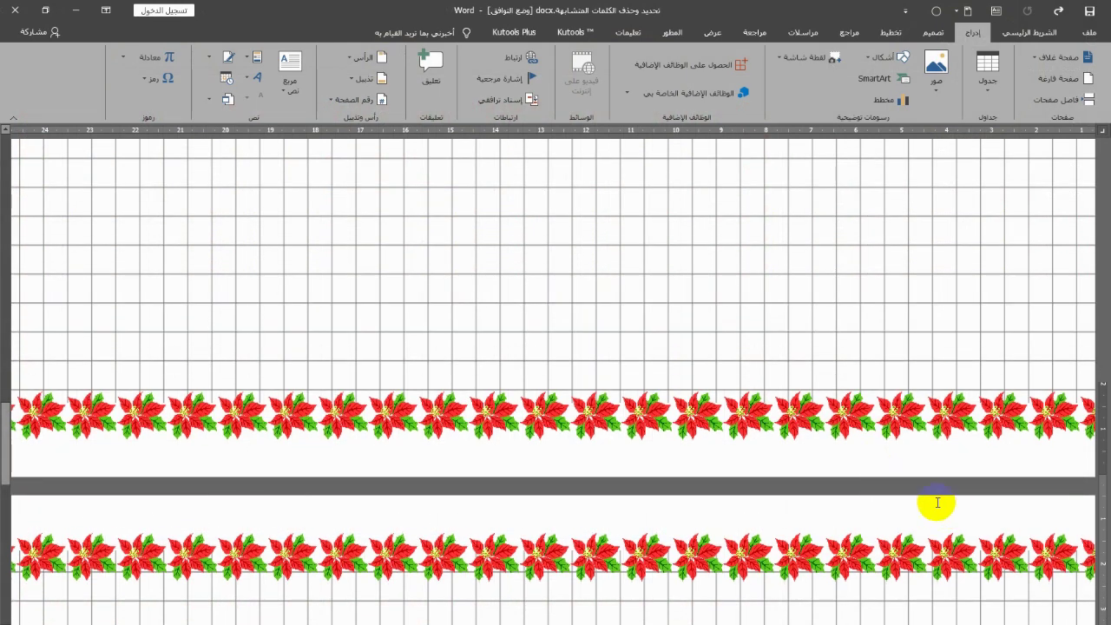
scroll(932, 503, down, 3)
double_click(961, 418)
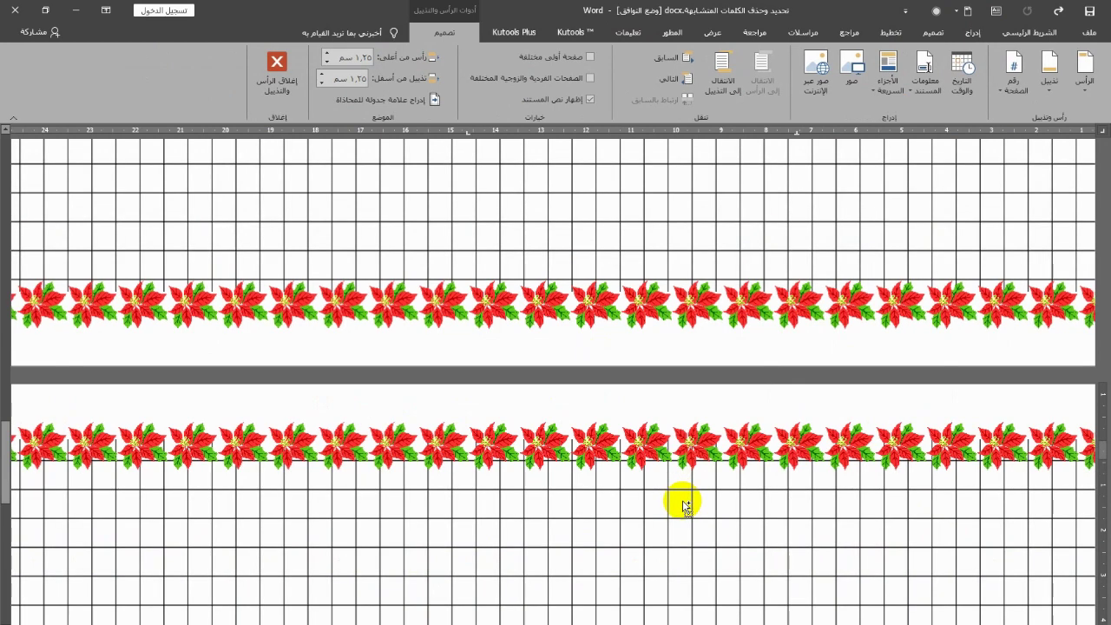
ctrl+scroll(685, 503, down, 1)
ctrl+scroll(683, 502, down, 1)
ctrl+scroll(813, 543, down, 1)
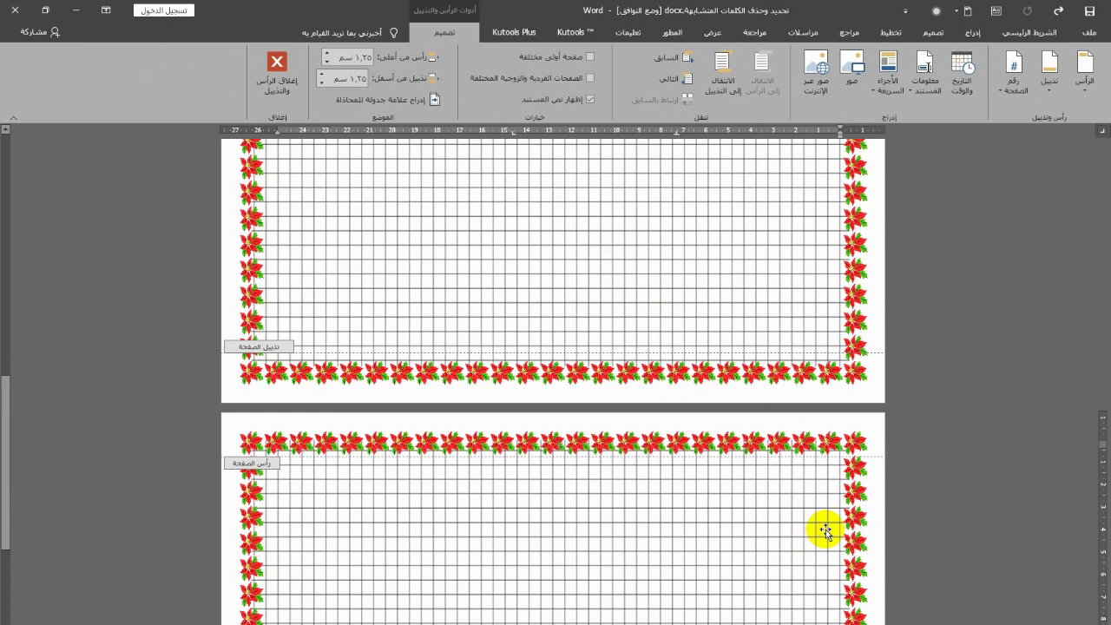
click(825, 533)
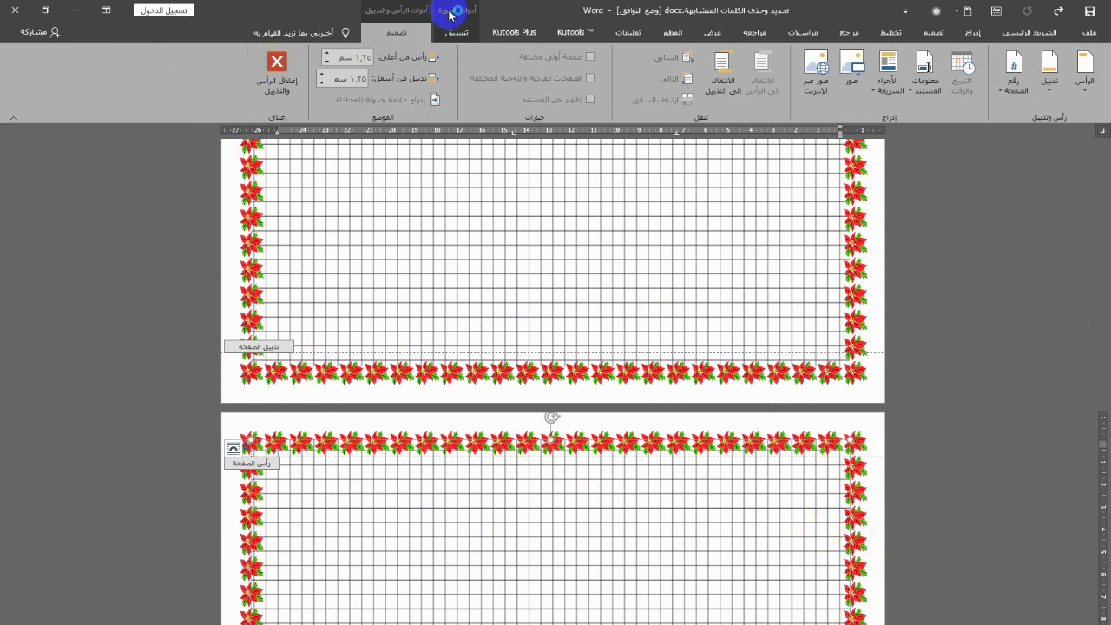
Crop the header grid picture from its bottom-right corner to about 12.52 × 9.33 cm
click(456, 31)
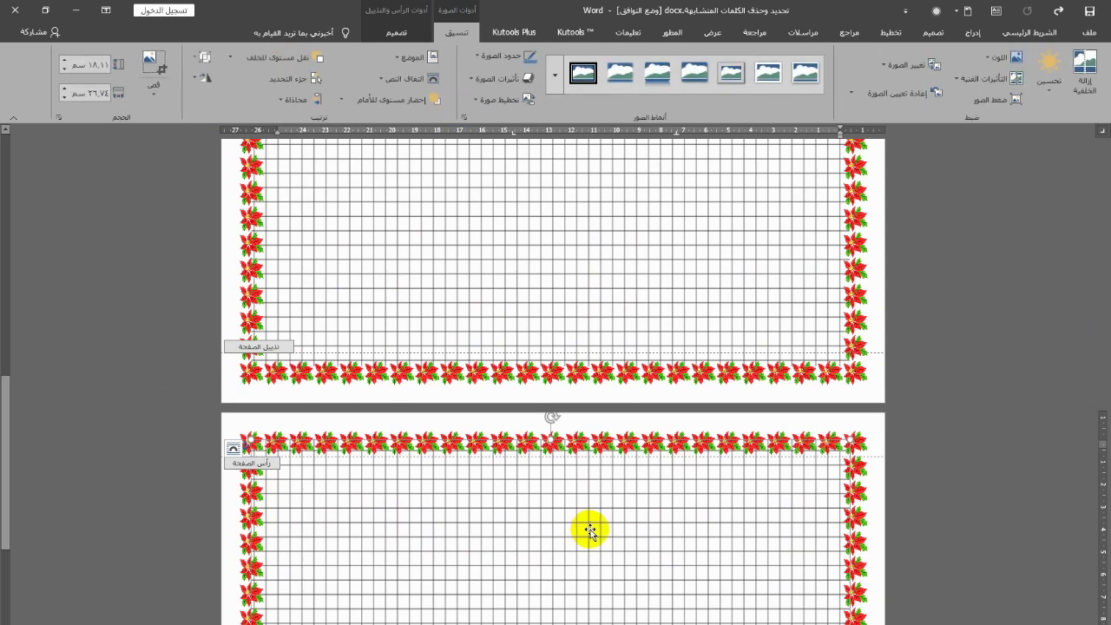
click(150, 66)
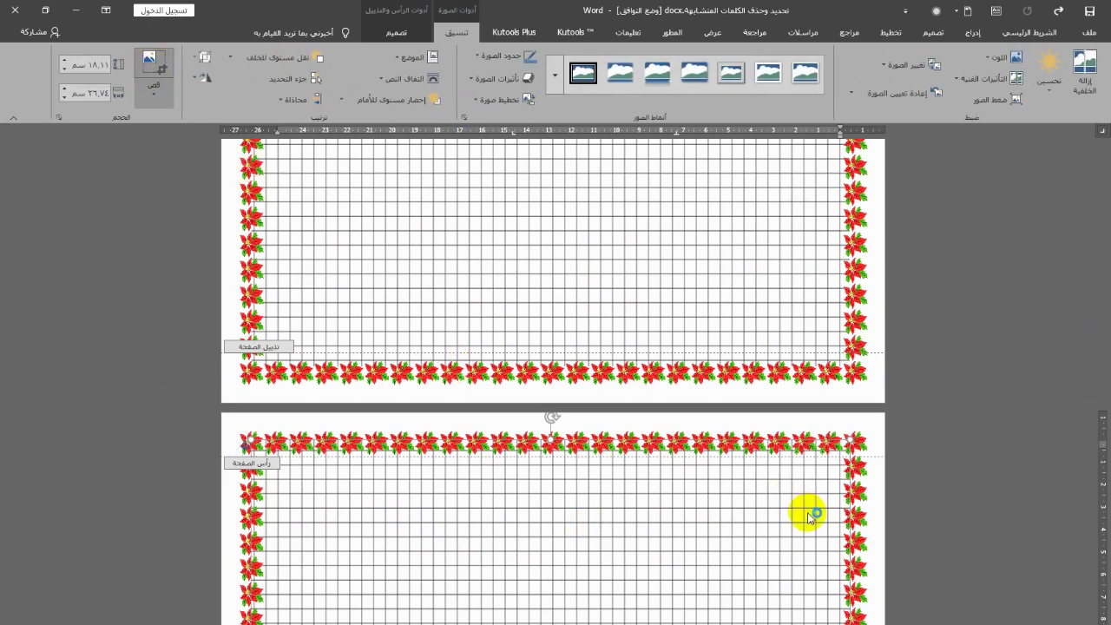
scroll(799, 496, down, 2)
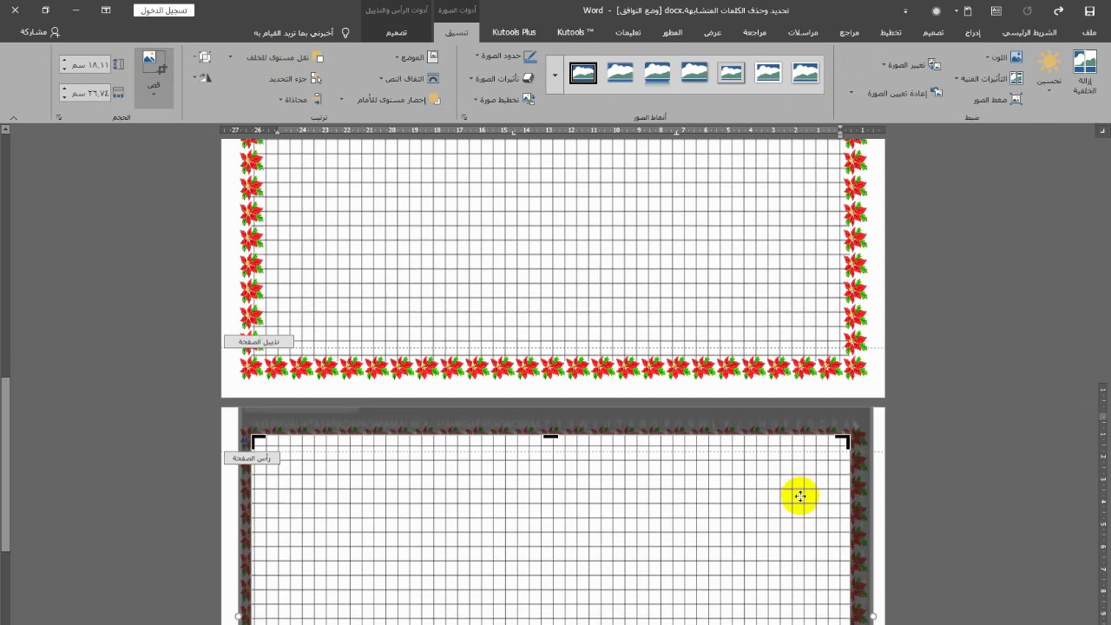
scroll(800, 495, down, 2)
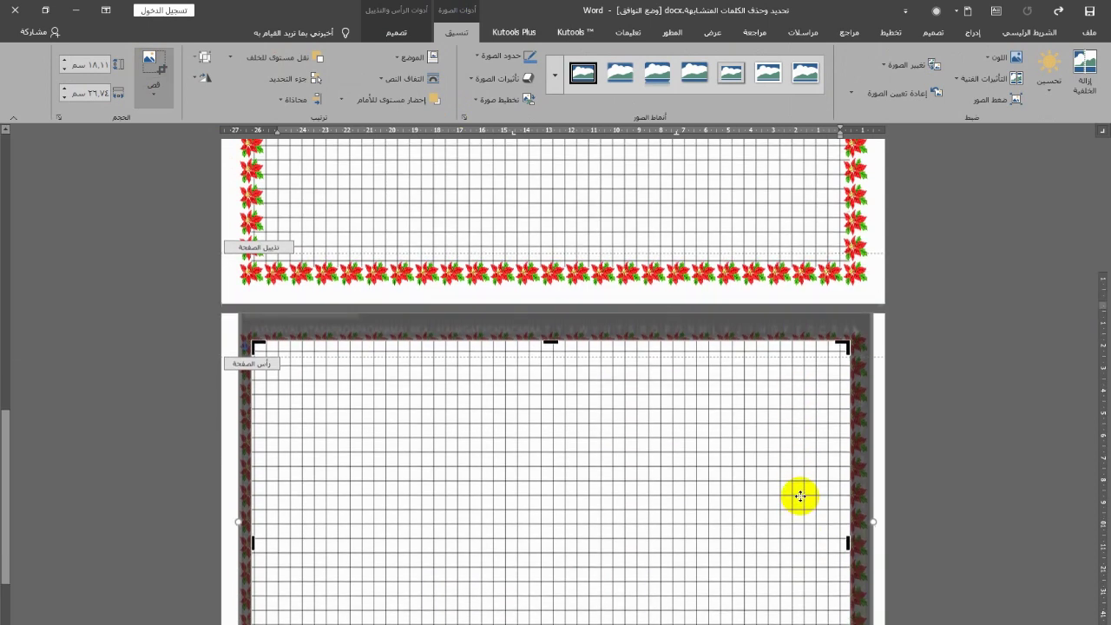
scroll(800, 496, down, 2)
scroll(825, 602, down, 1)
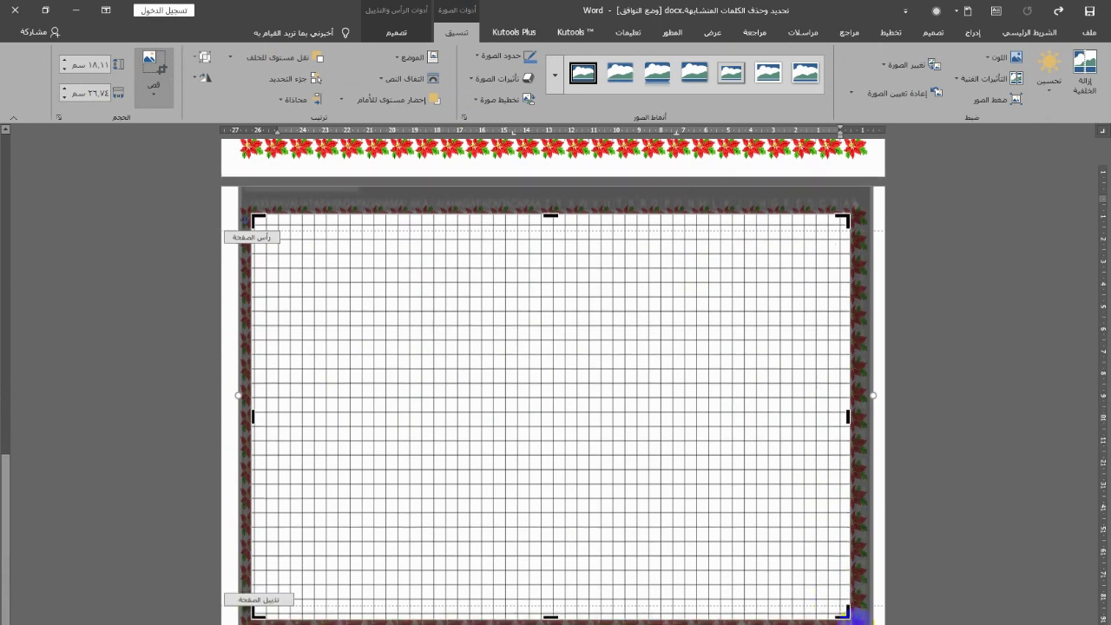
scroll(837, 597, down, 1)
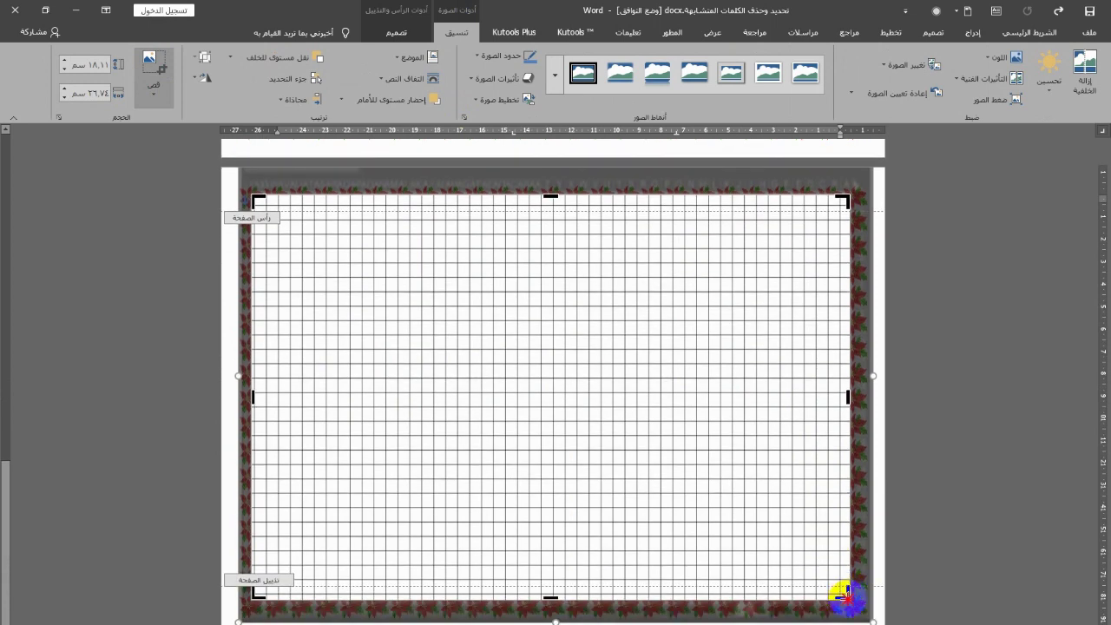
drag(841, 593, 573, 426)
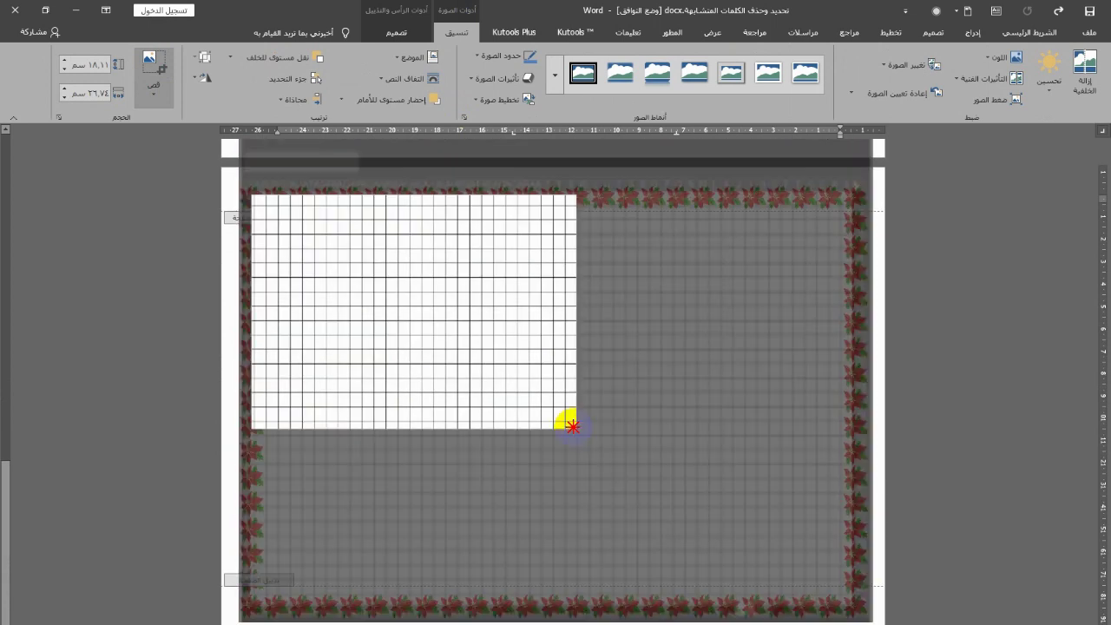
drag(572, 426, 529, 402)
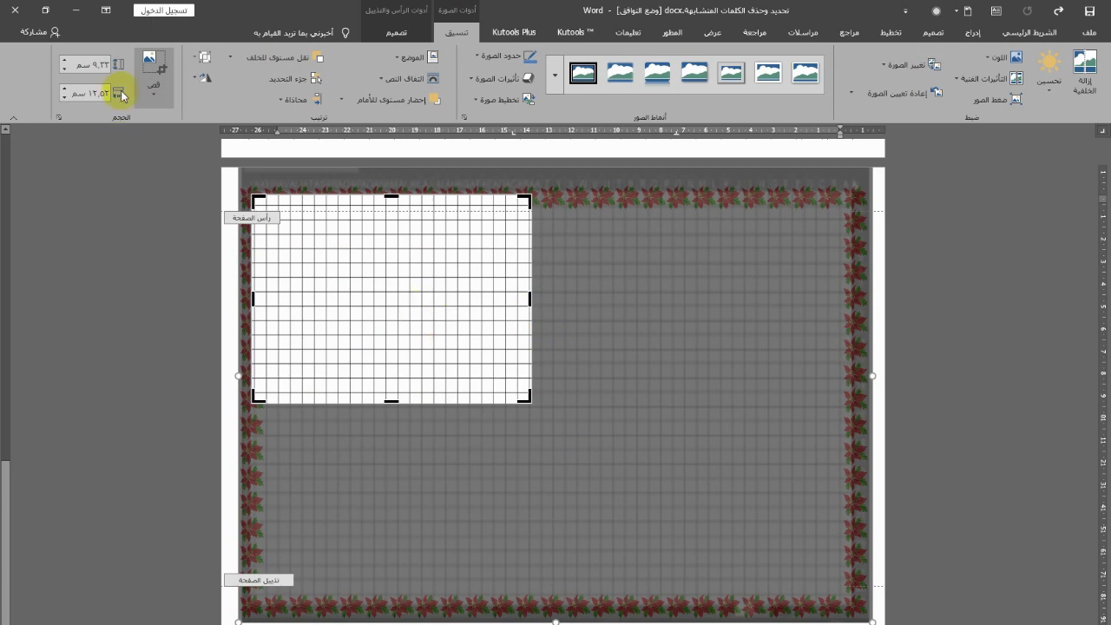
Enlarge the cropped grid to about 17.76 × 27.12 cm inside the border, then close the header
click(148, 59)
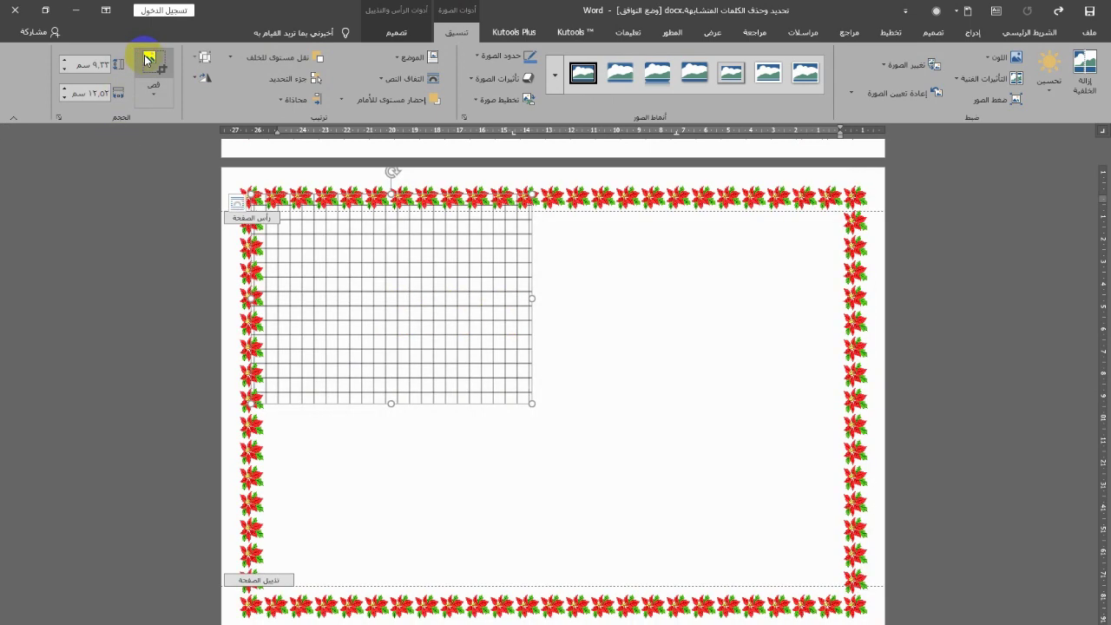
drag(532, 403, 784, 530)
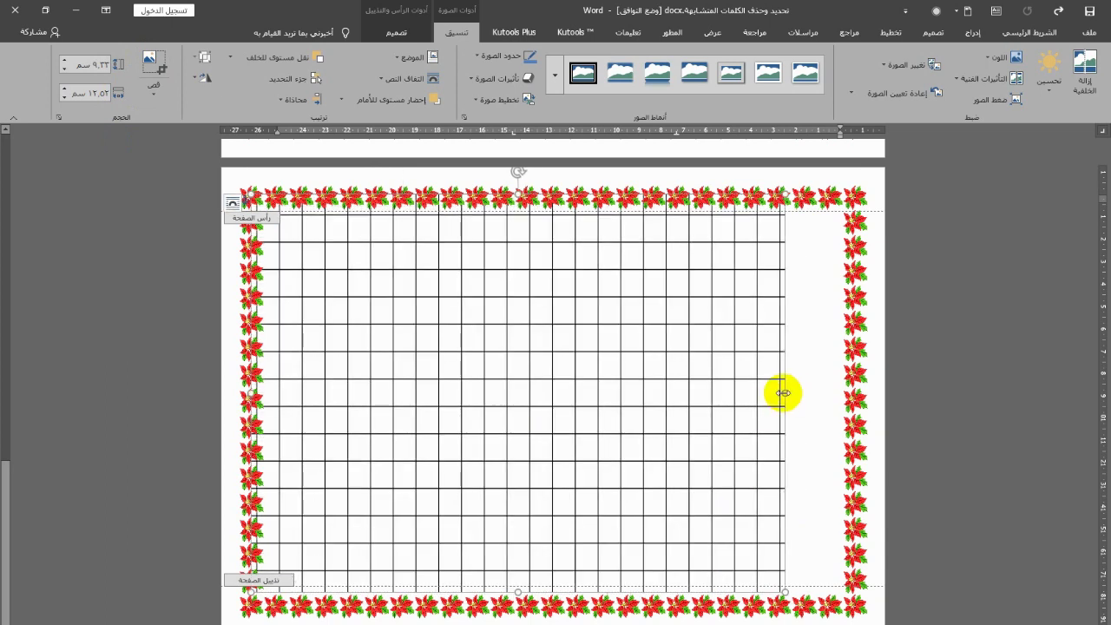
drag(849, 391, 854, 387)
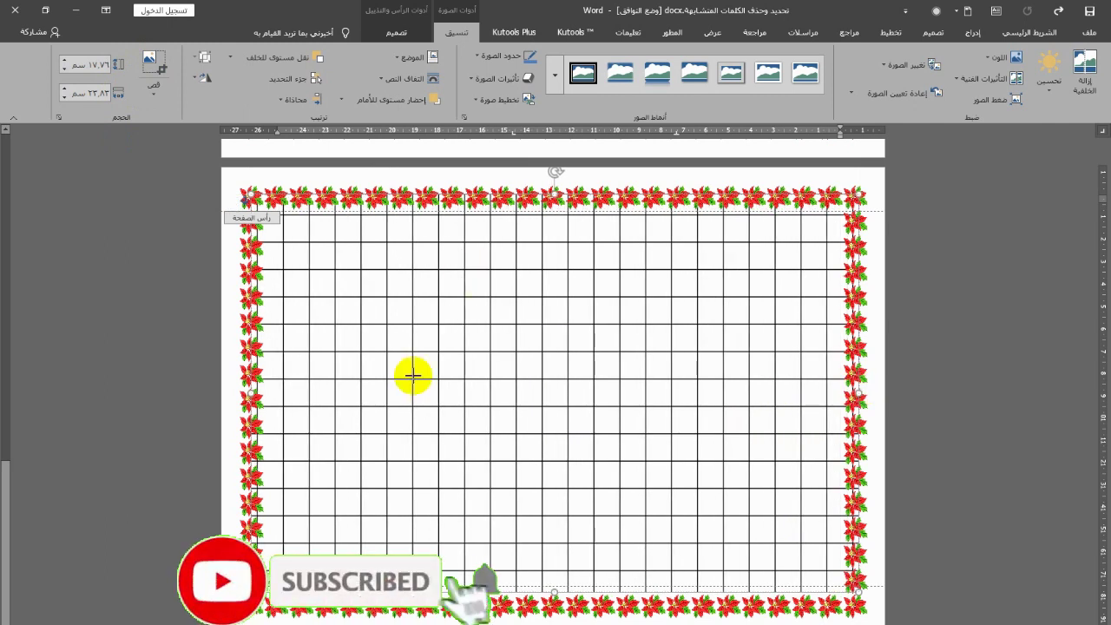
click(392, 33)
click(278, 68)
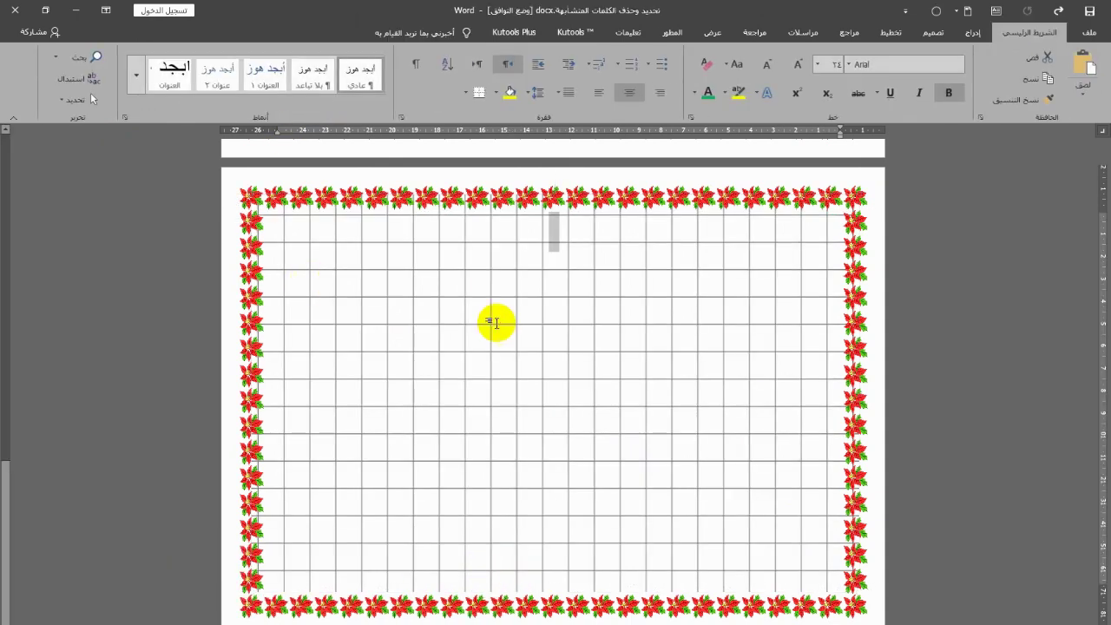
click(495, 322)
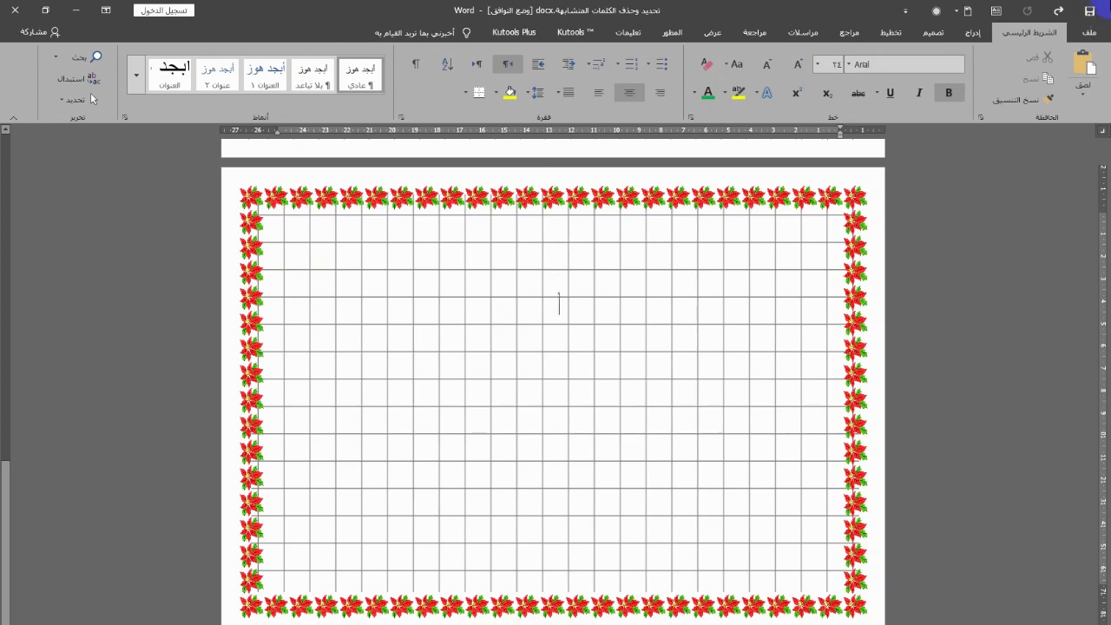
click(1088, 32)
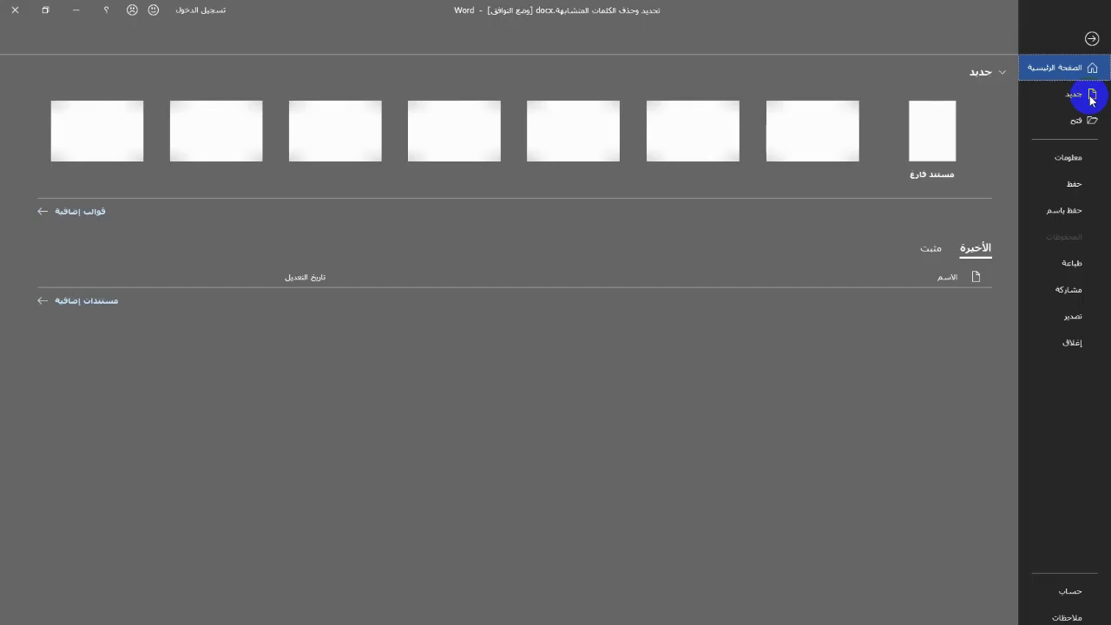
click(1082, 268)
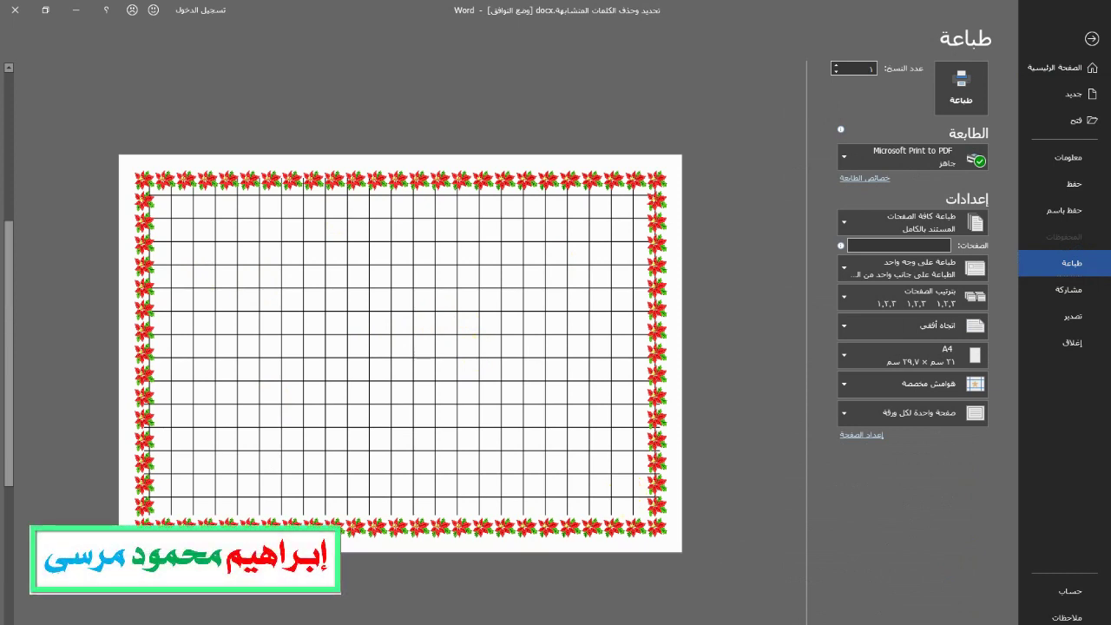
scroll(400, 353, up, 1)
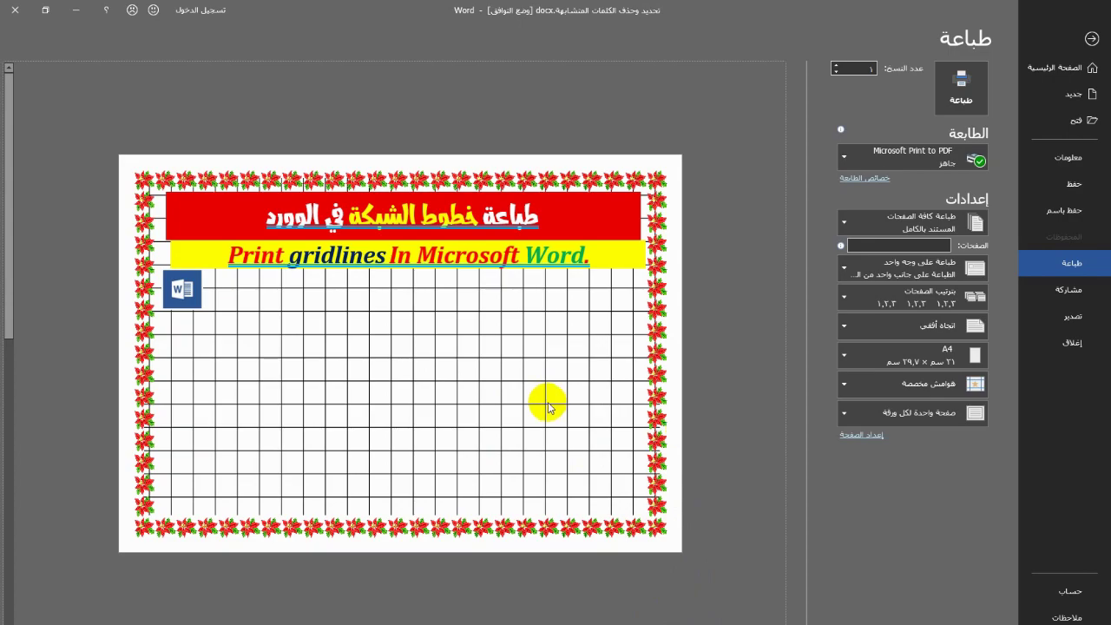
click(1091, 38)
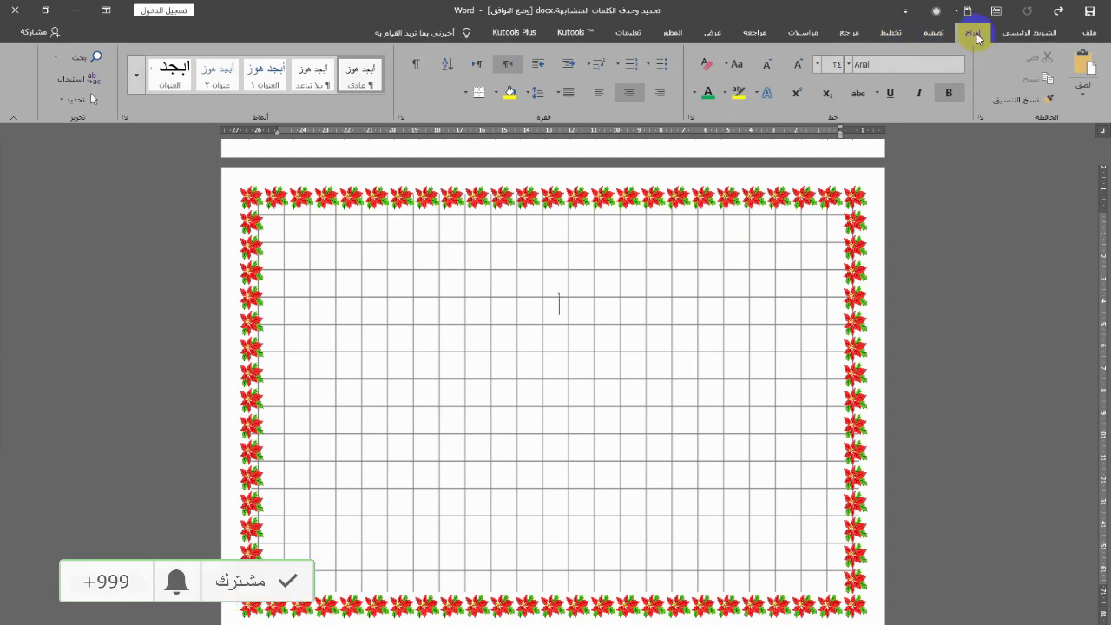
Capture a screenshot of the empty Excel grid and return to Word
click(974, 32)
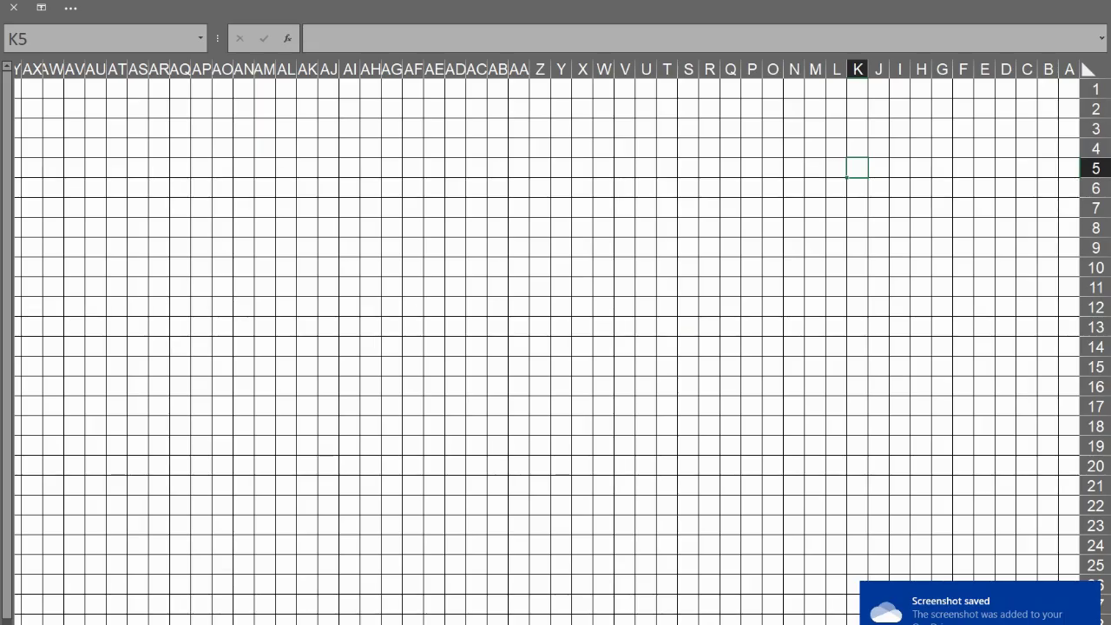
key(alt+Tab)
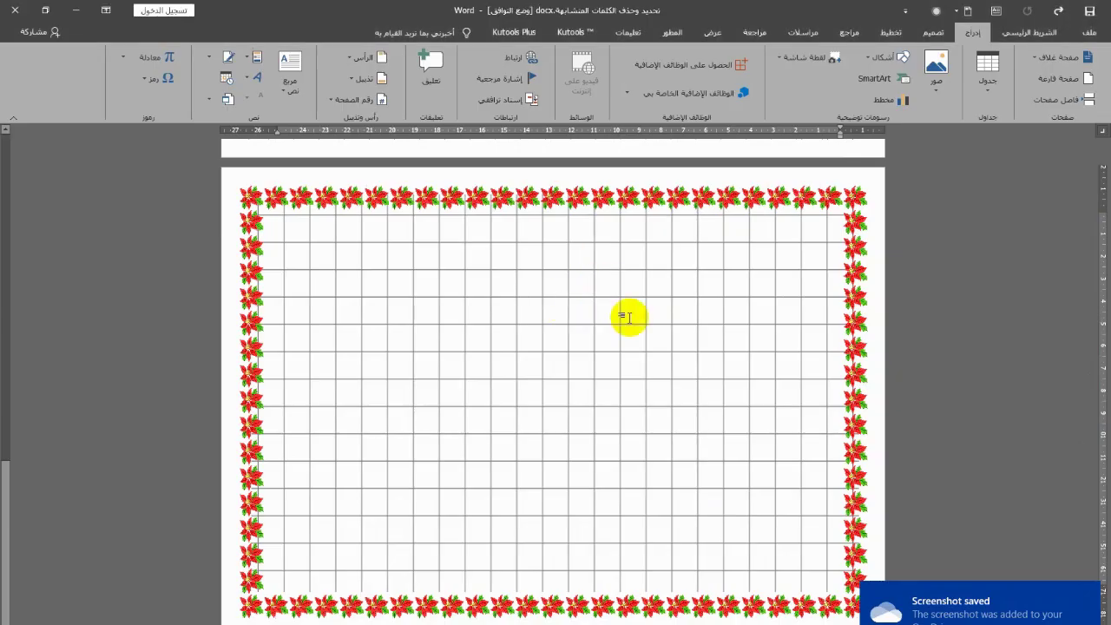
Crop the top off the Excel grid screenshot on page two, leaving about 12.37 × 22.71 cm
double_click(644, 391)
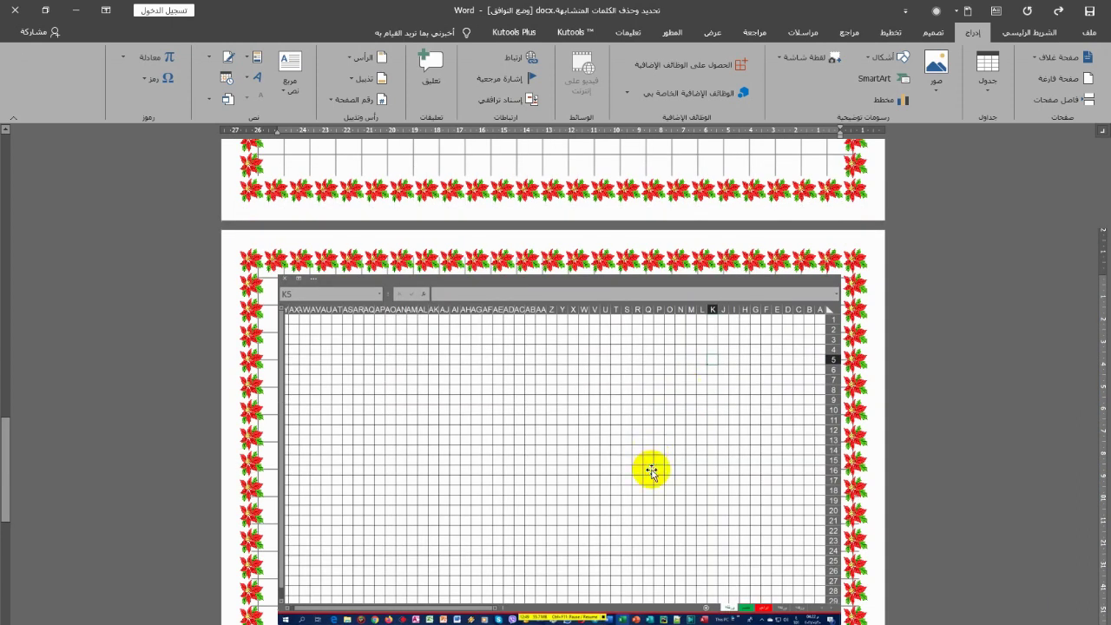
click(592, 393)
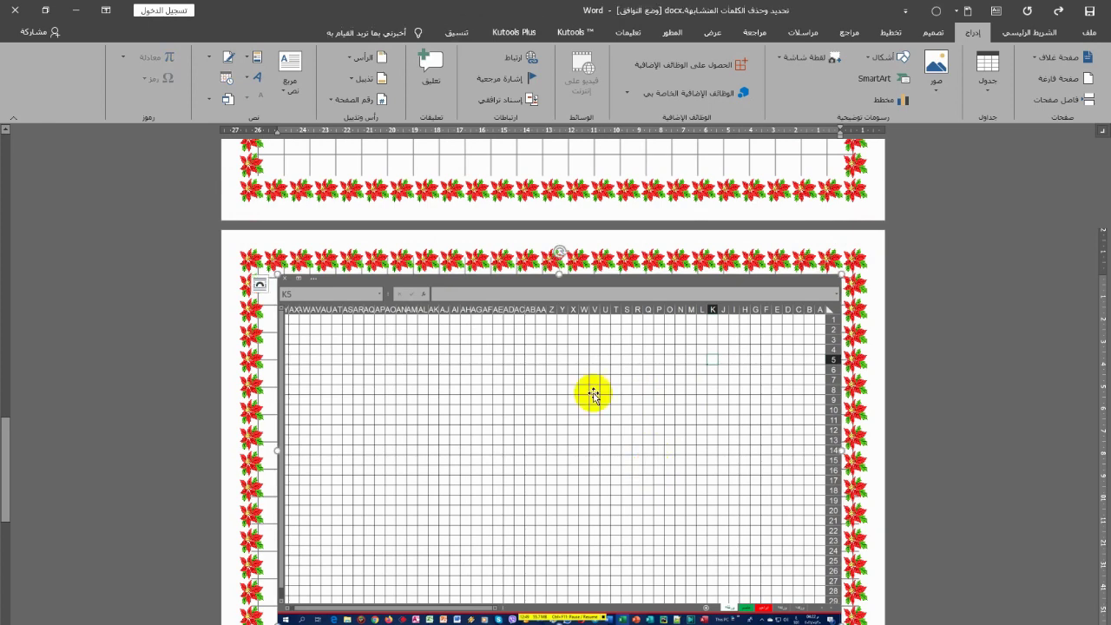
click(457, 34)
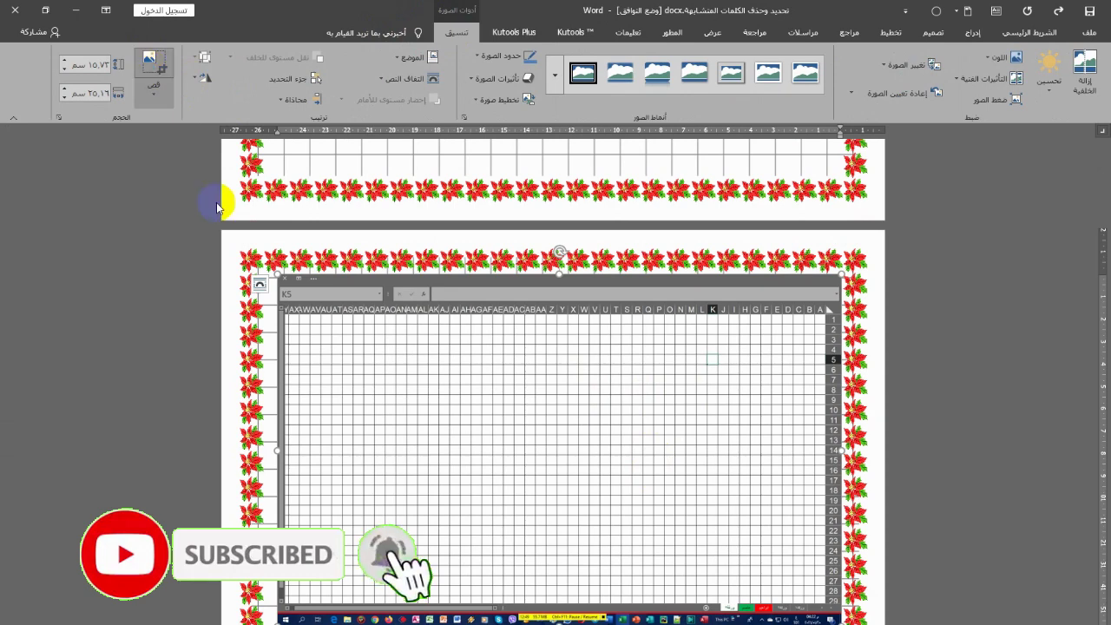
click(332, 351)
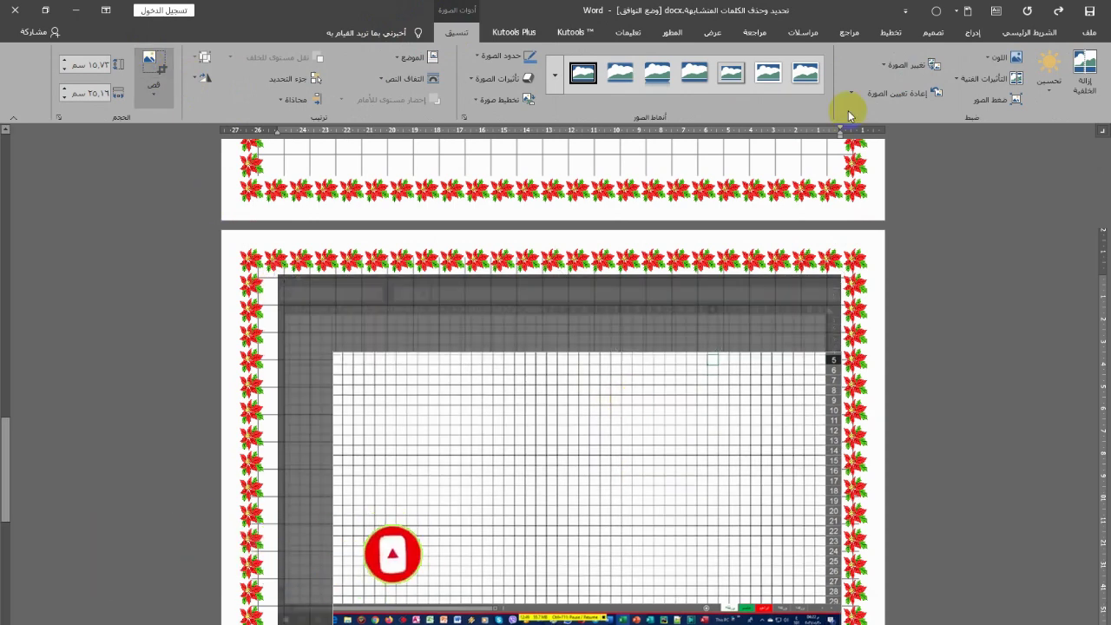
key(Escape)
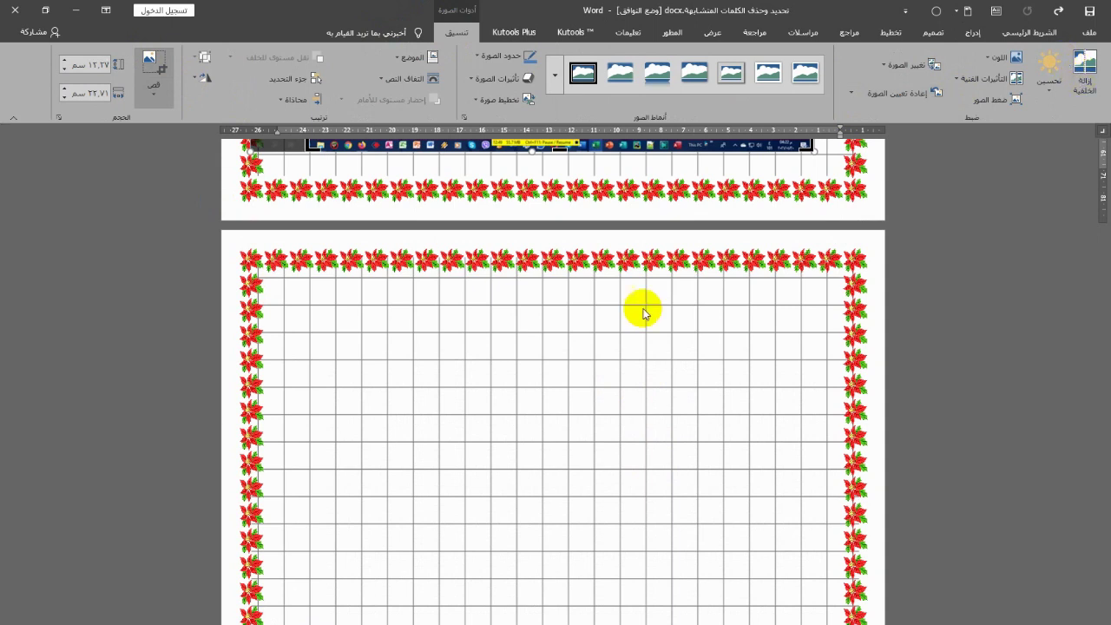
scroll(631, 356, up, 1)
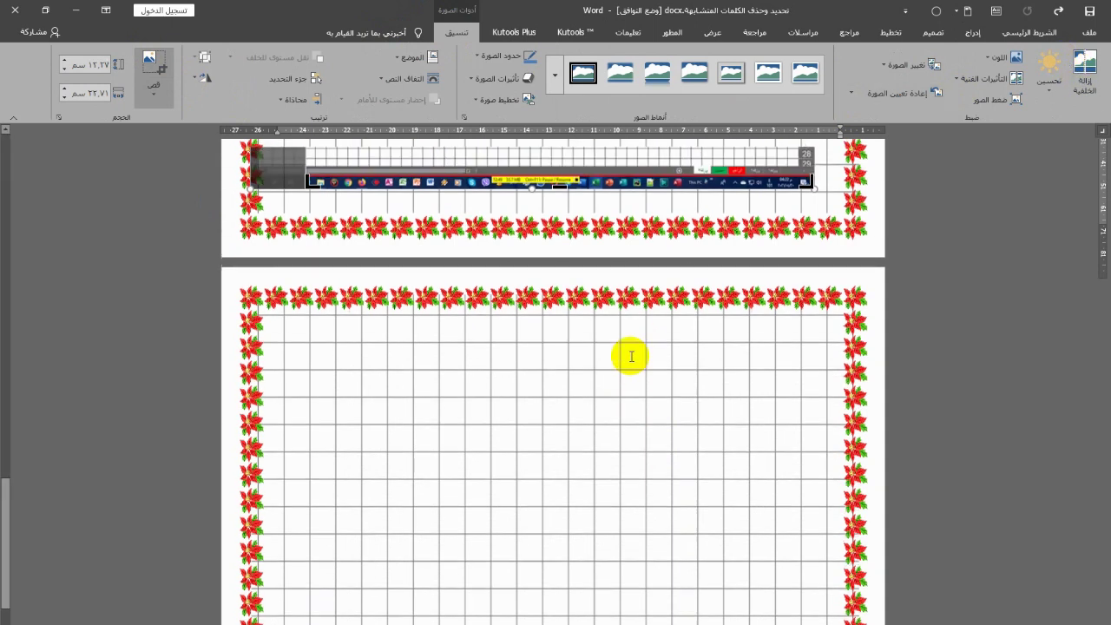
Scroll back to page one and open the Ctrl+P print preview of the bannered grid pages
scroll(630, 356, up, 1)
scroll(631, 356, up, 2)
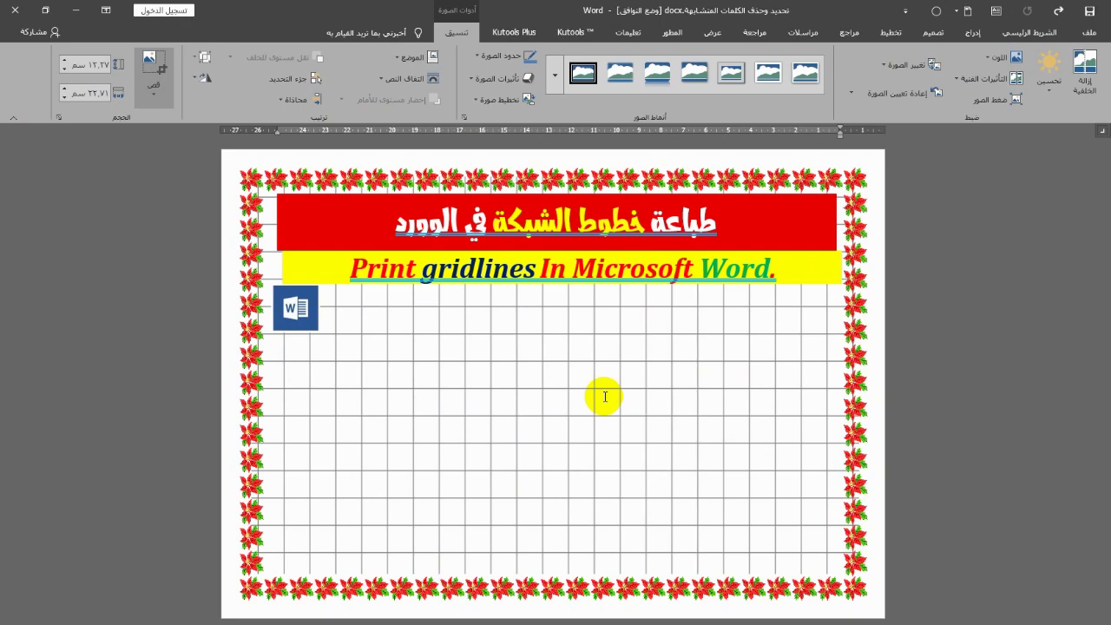
key(ctrl+p)
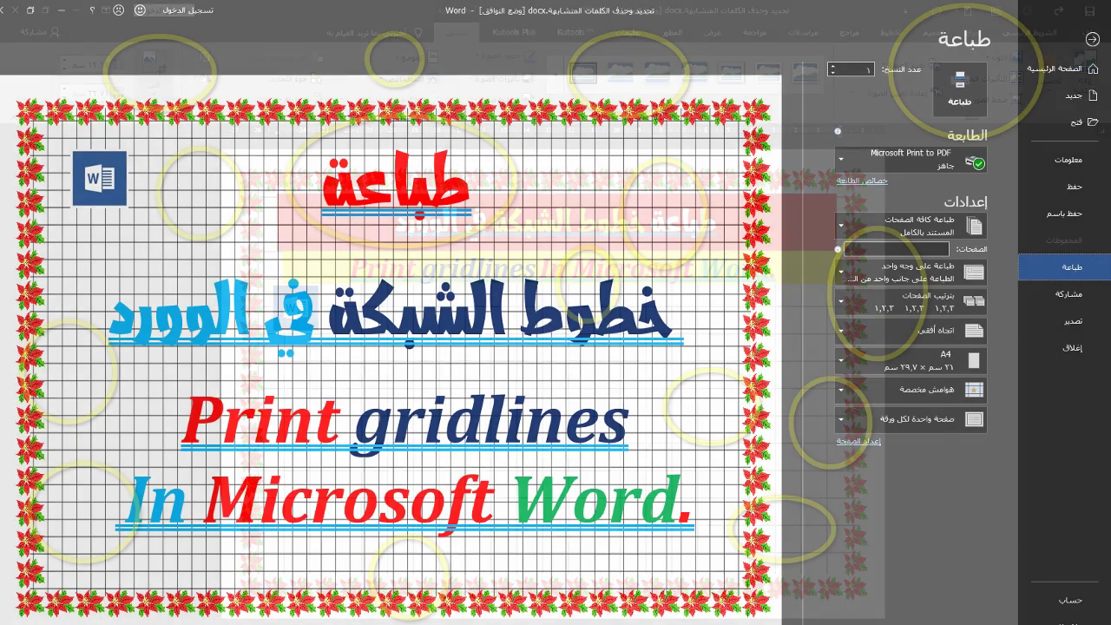